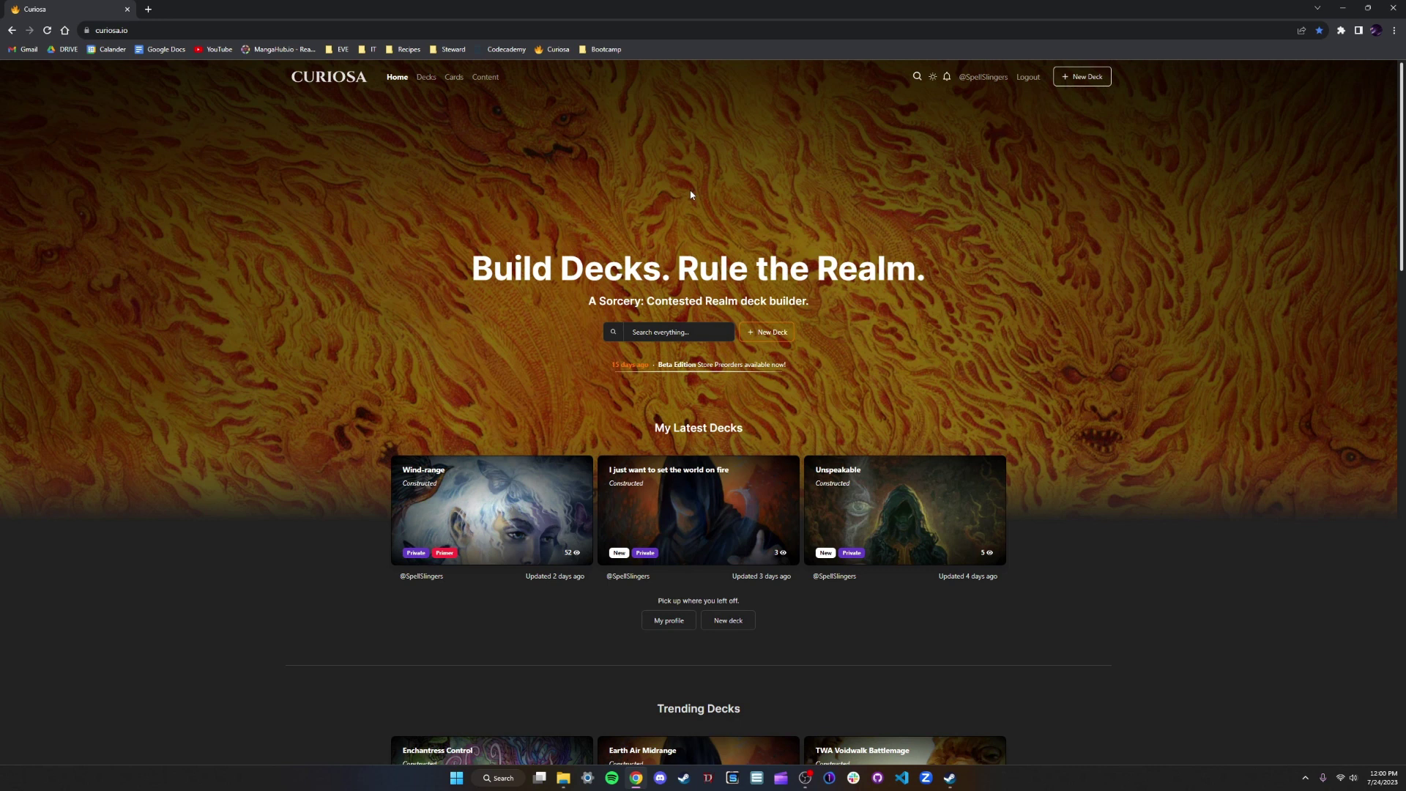
- Open the Abundance card's details from the Curiosa.io Cards gallery
left_click(191, 30)
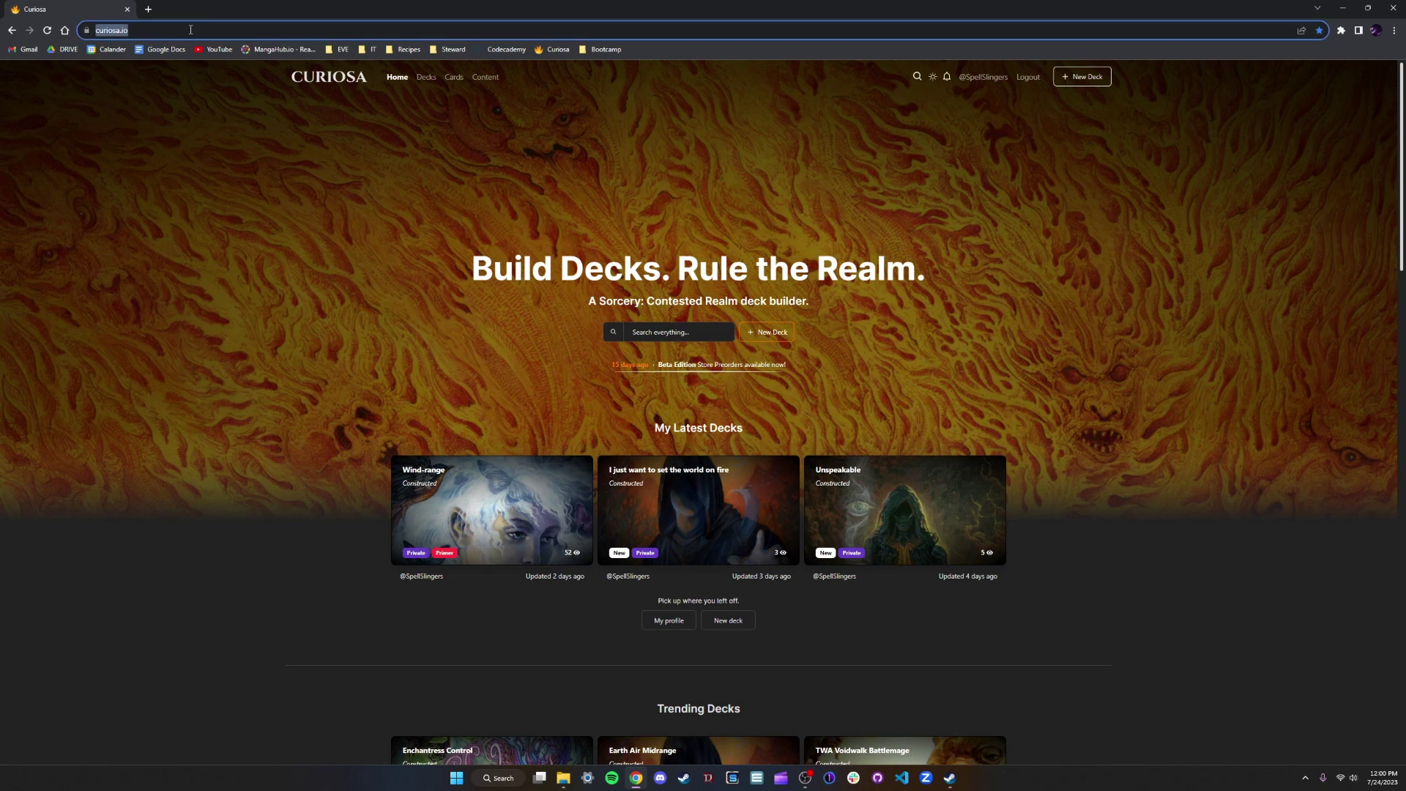
left_click(373, 242)
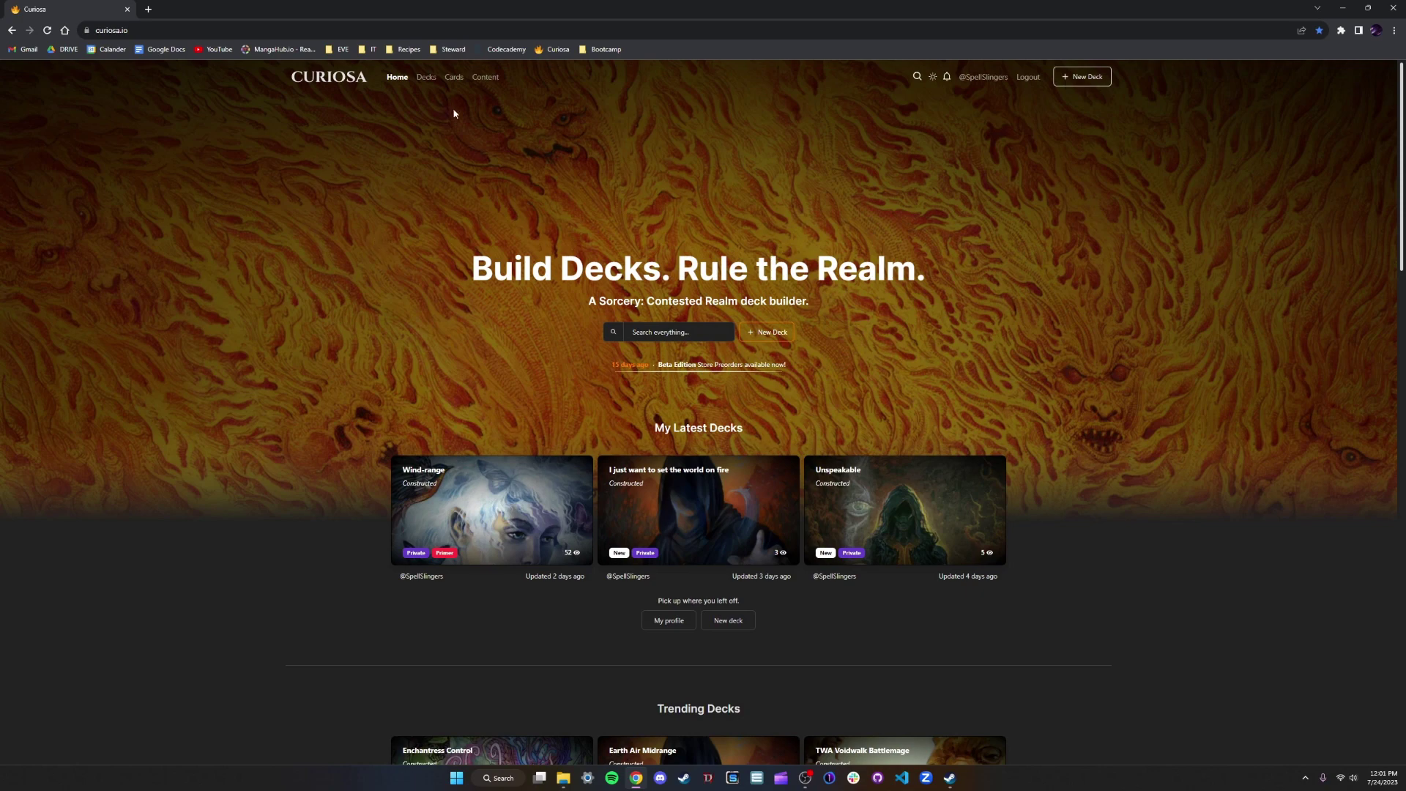
left_click(454, 81)
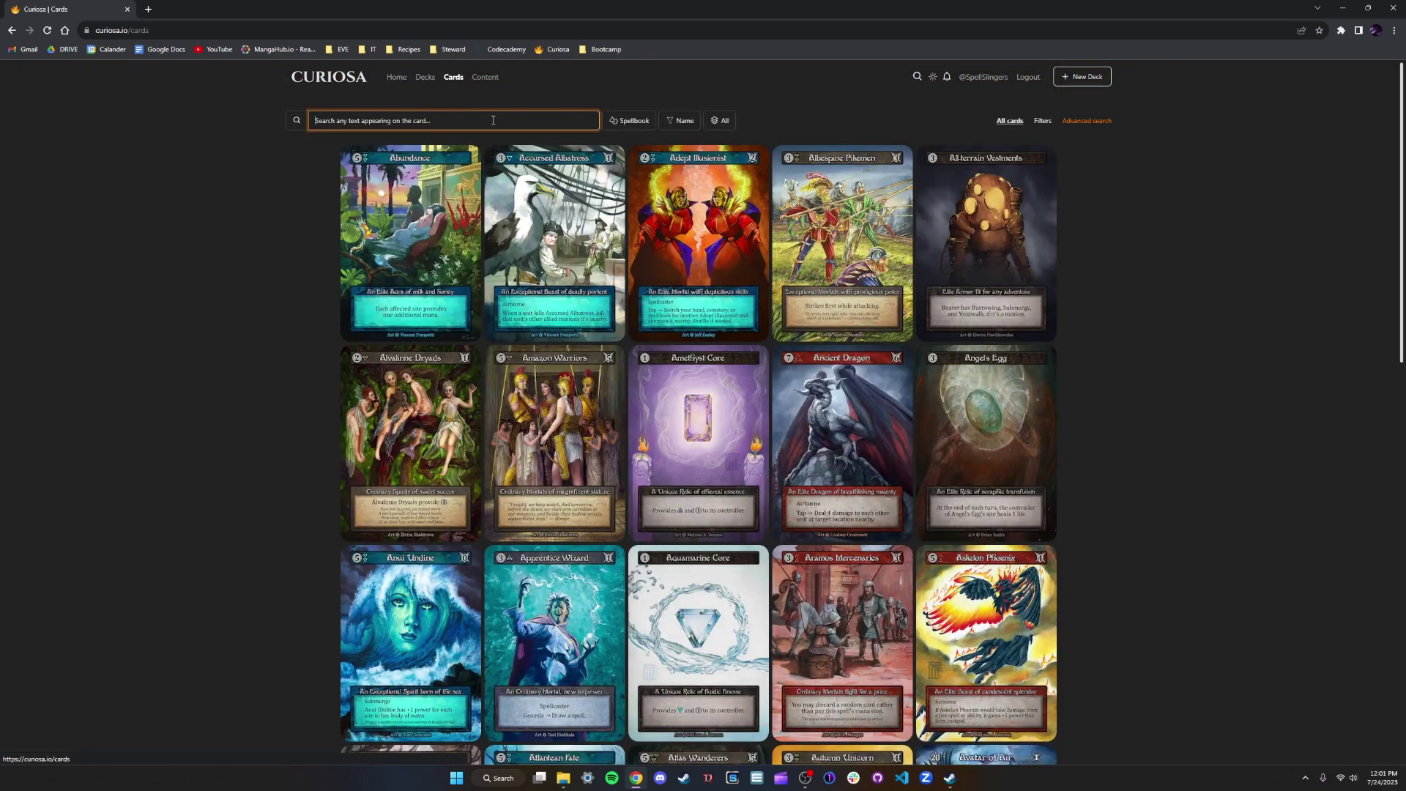
left_click(427, 244)
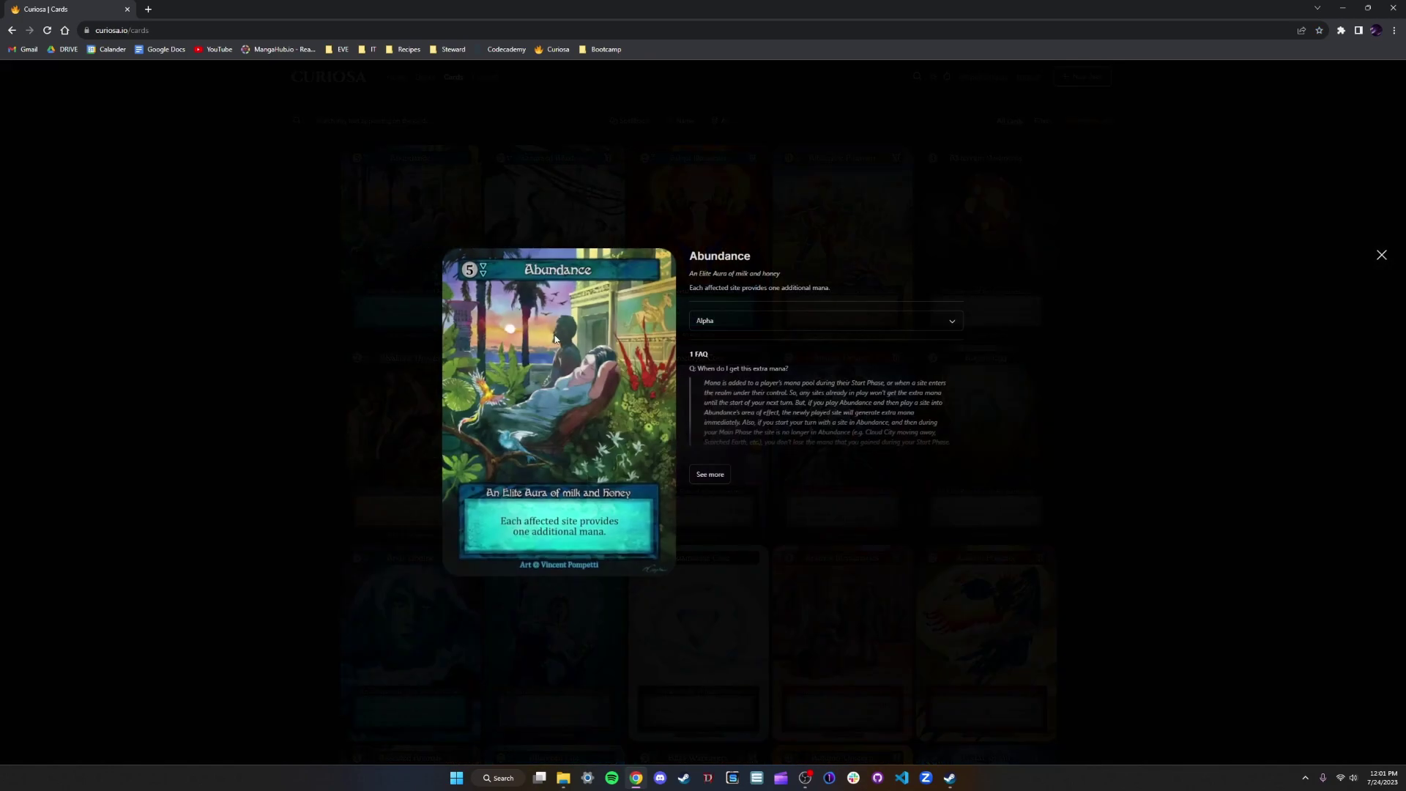
- Check Abundance's printings, keeping Alpha, close the card and open the Content videos page
left_click(826, 320)
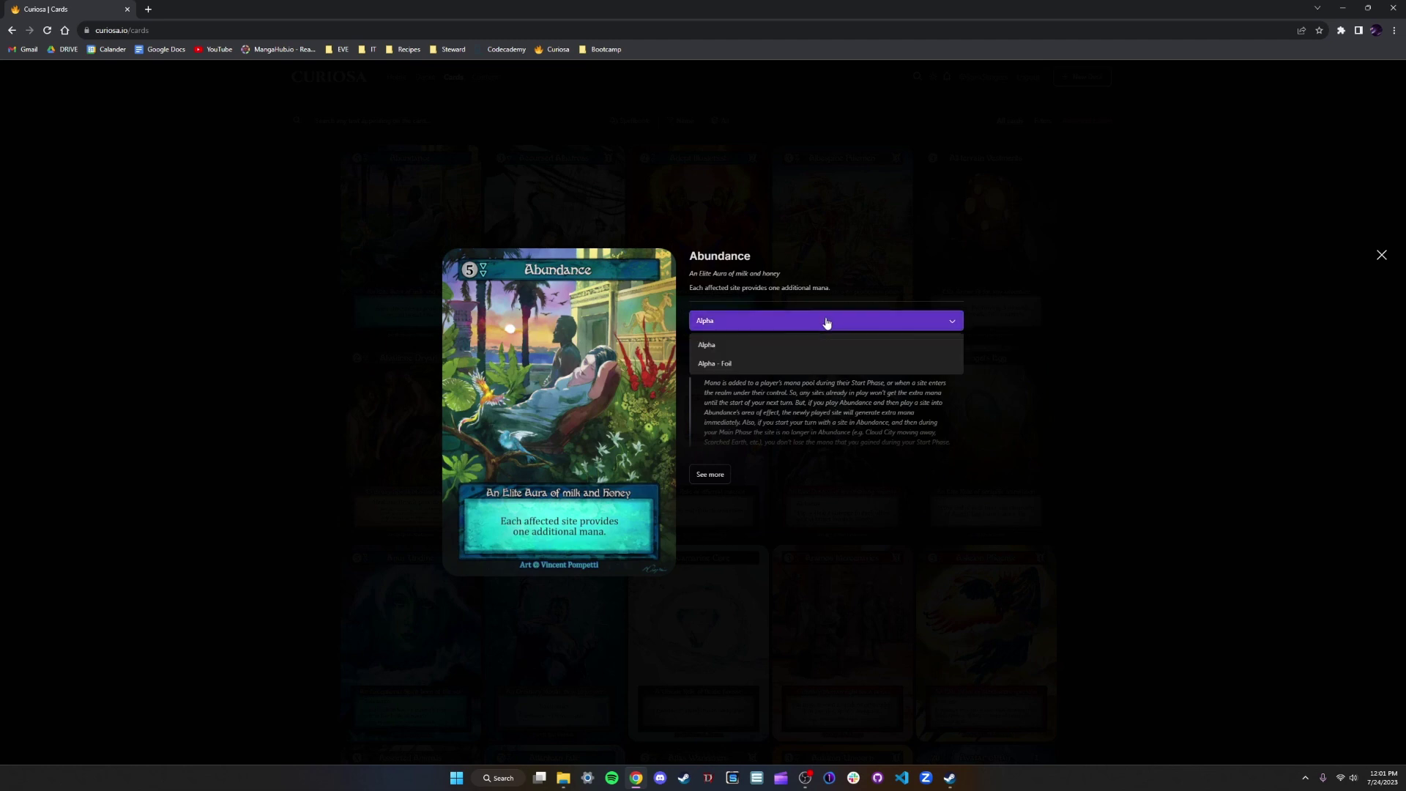
left_click(816, 361)
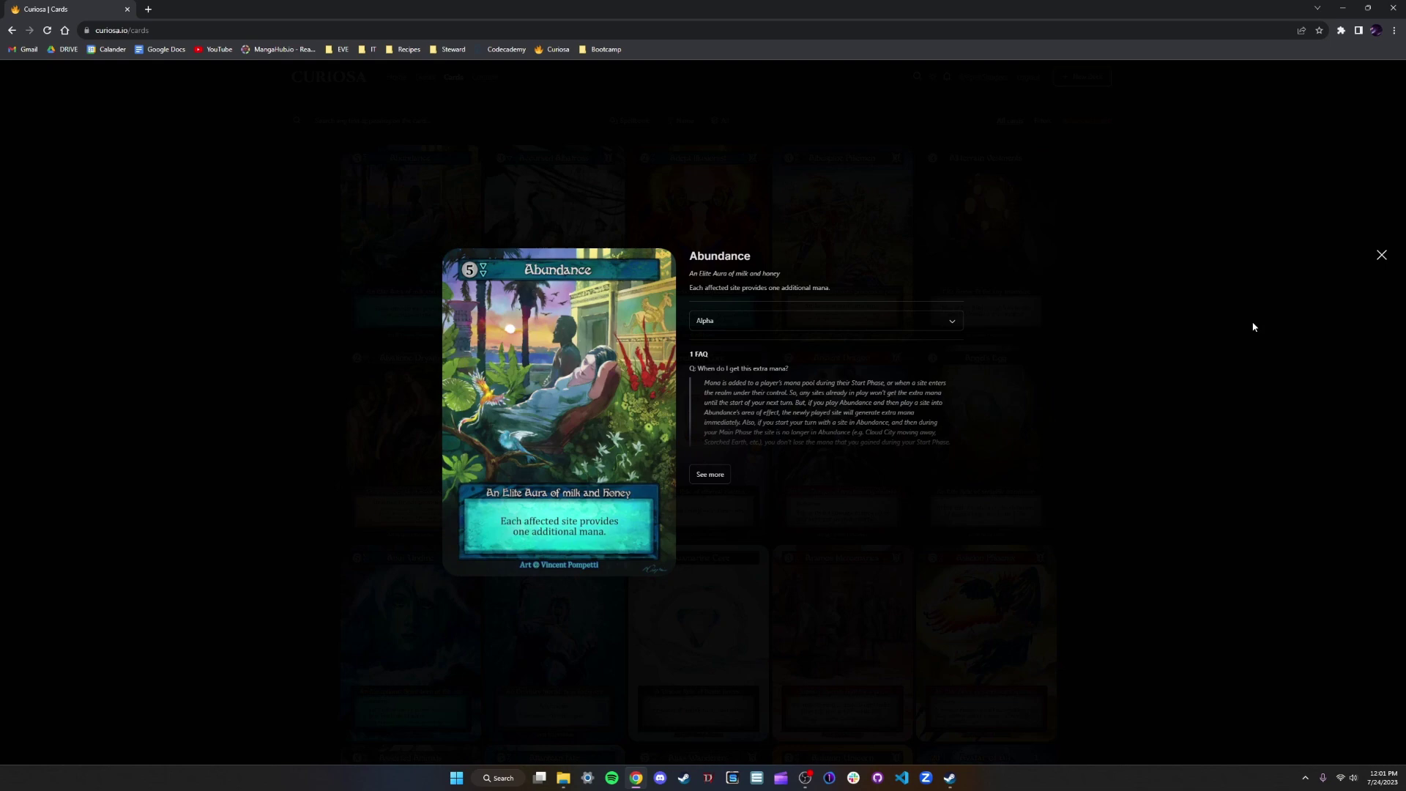
left_click(1381, 256)
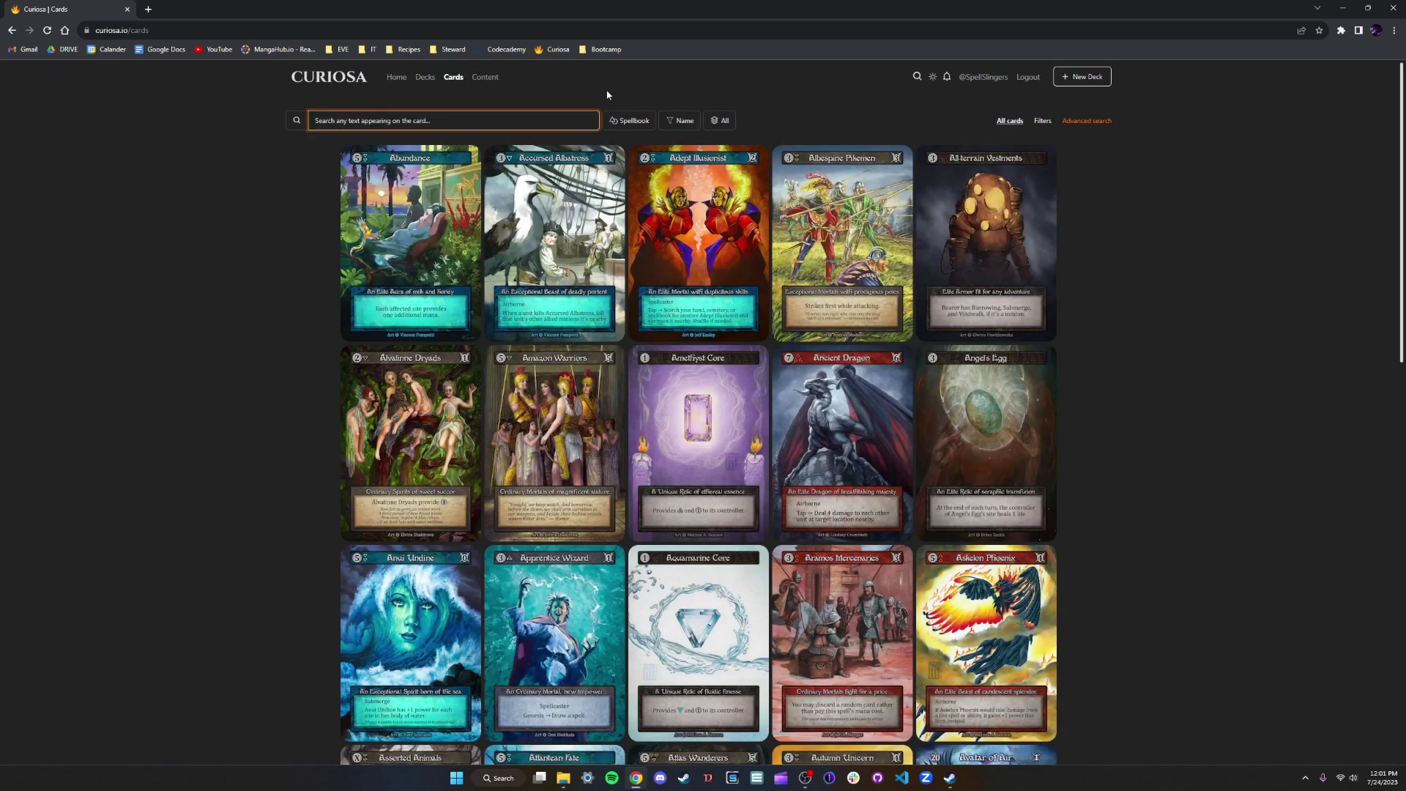
left_click(485, 78)
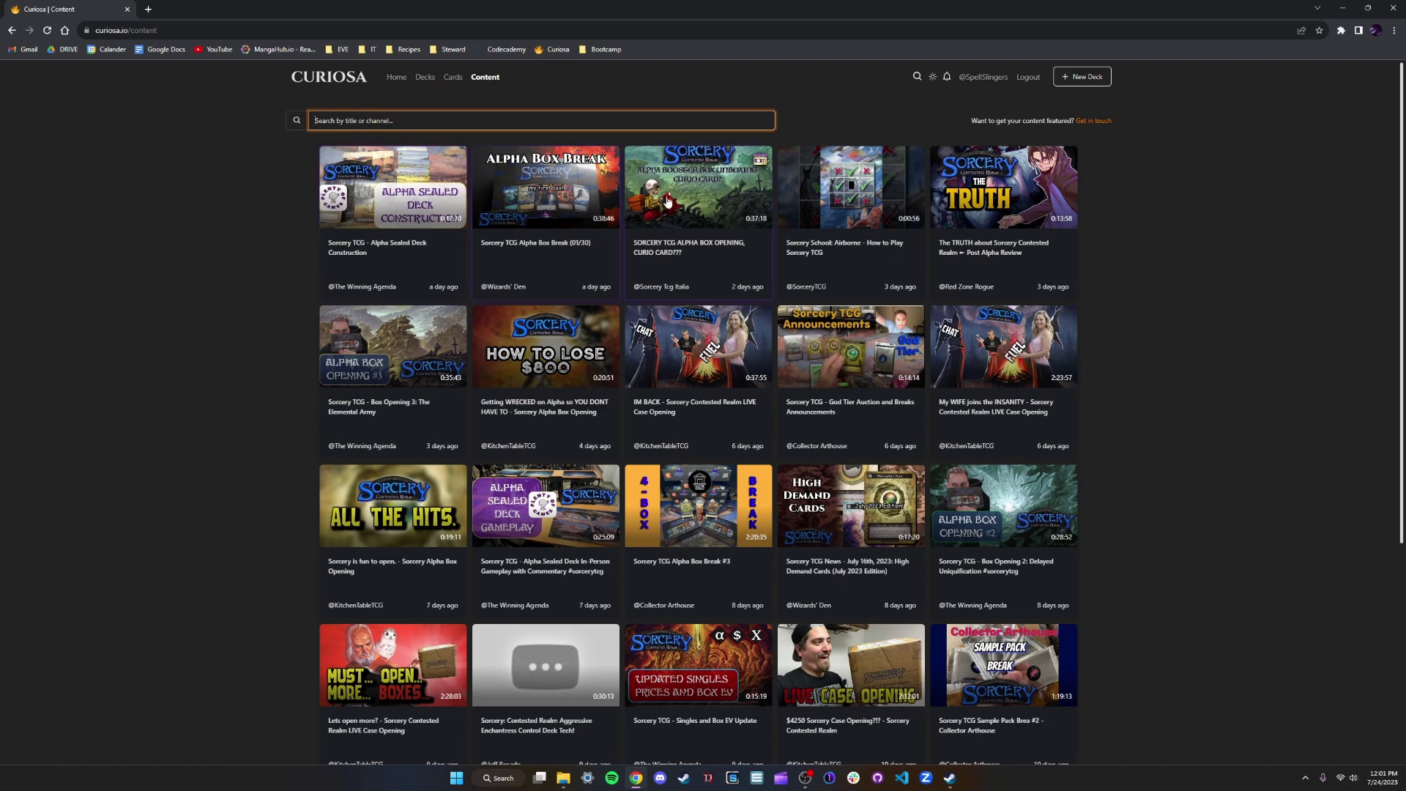
- Open the Decks list and filter it to Enchantress avatar decks
left_click(425, 78)
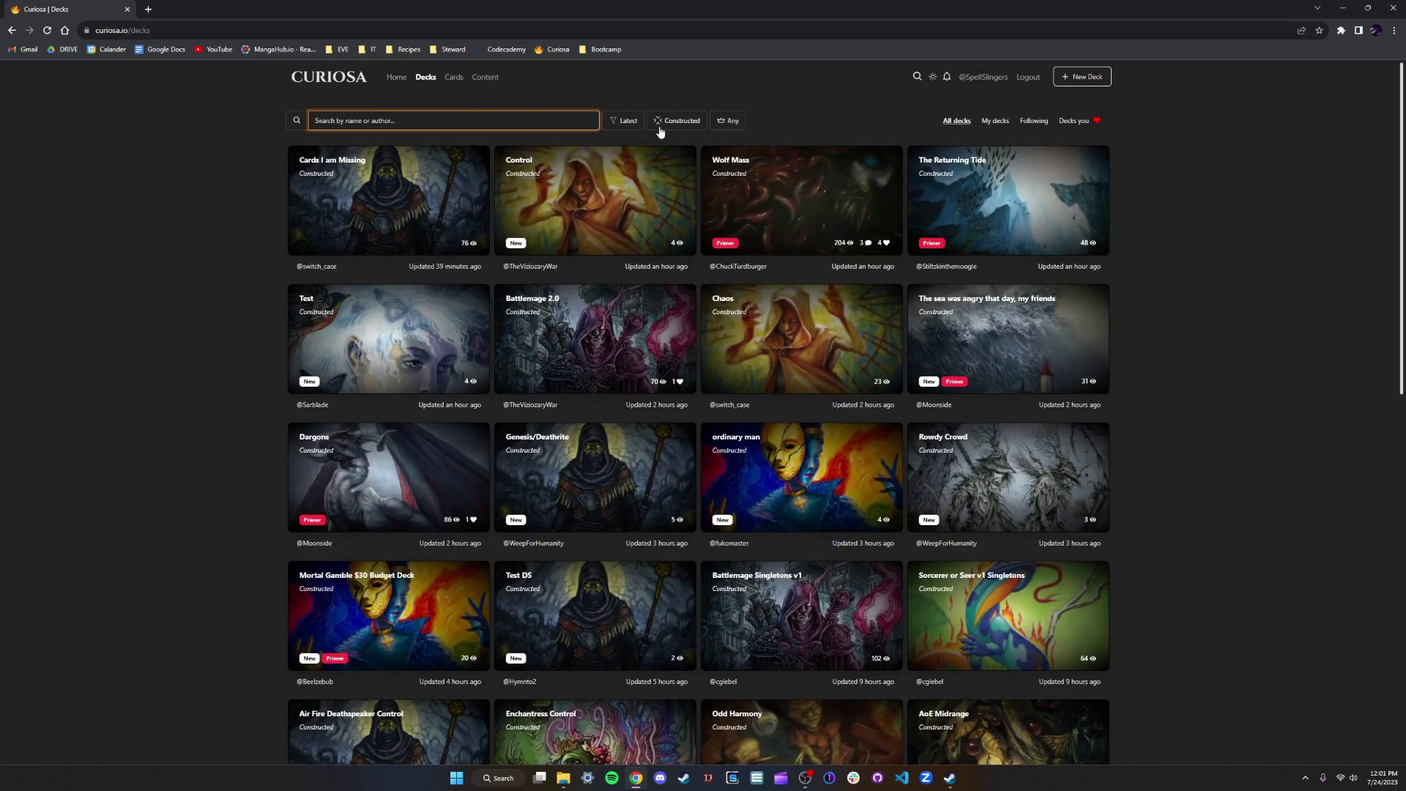
left_click(627, 121)
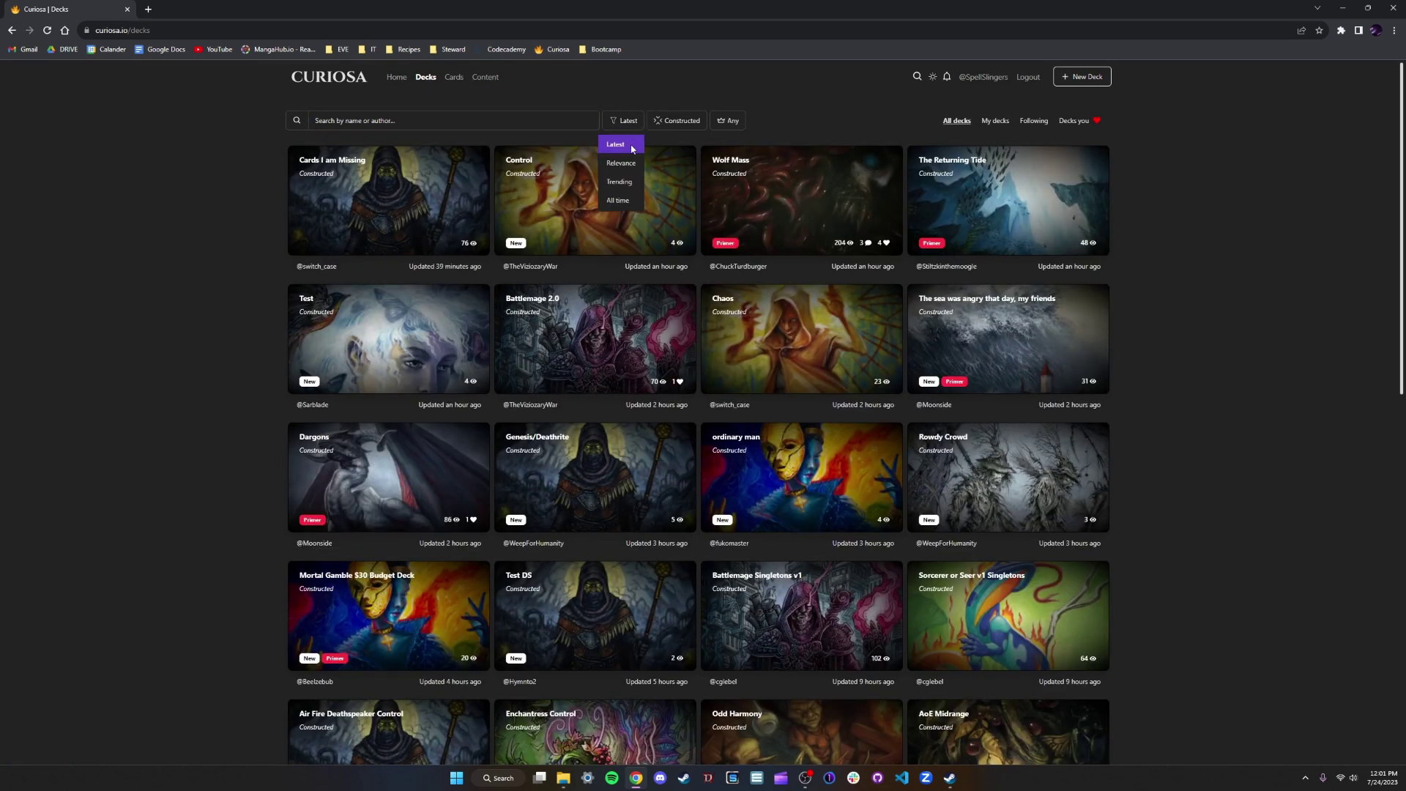
left_click(687, 123)
left_click(728, 124)
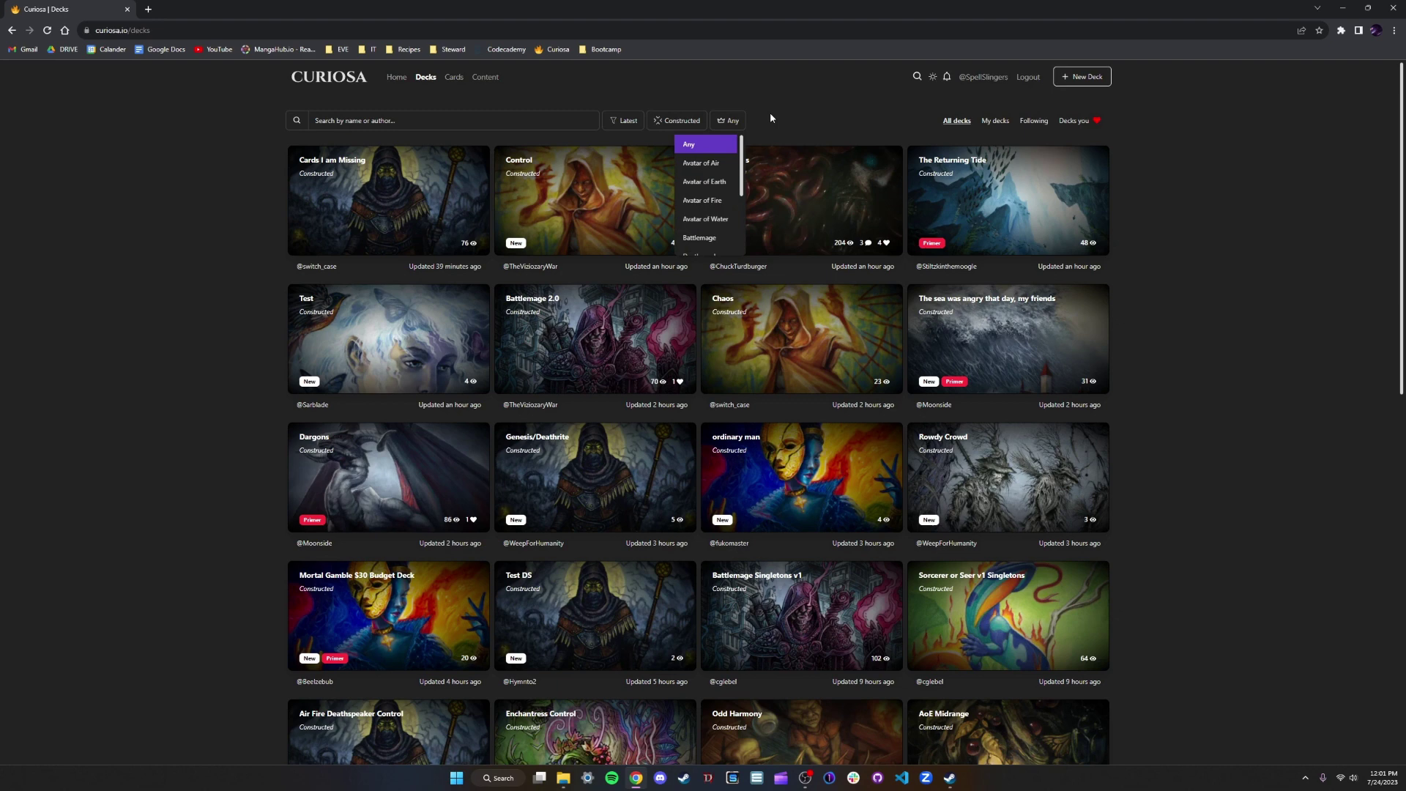
scroll(707, 183, "down", 3)
left_click(715, 187)
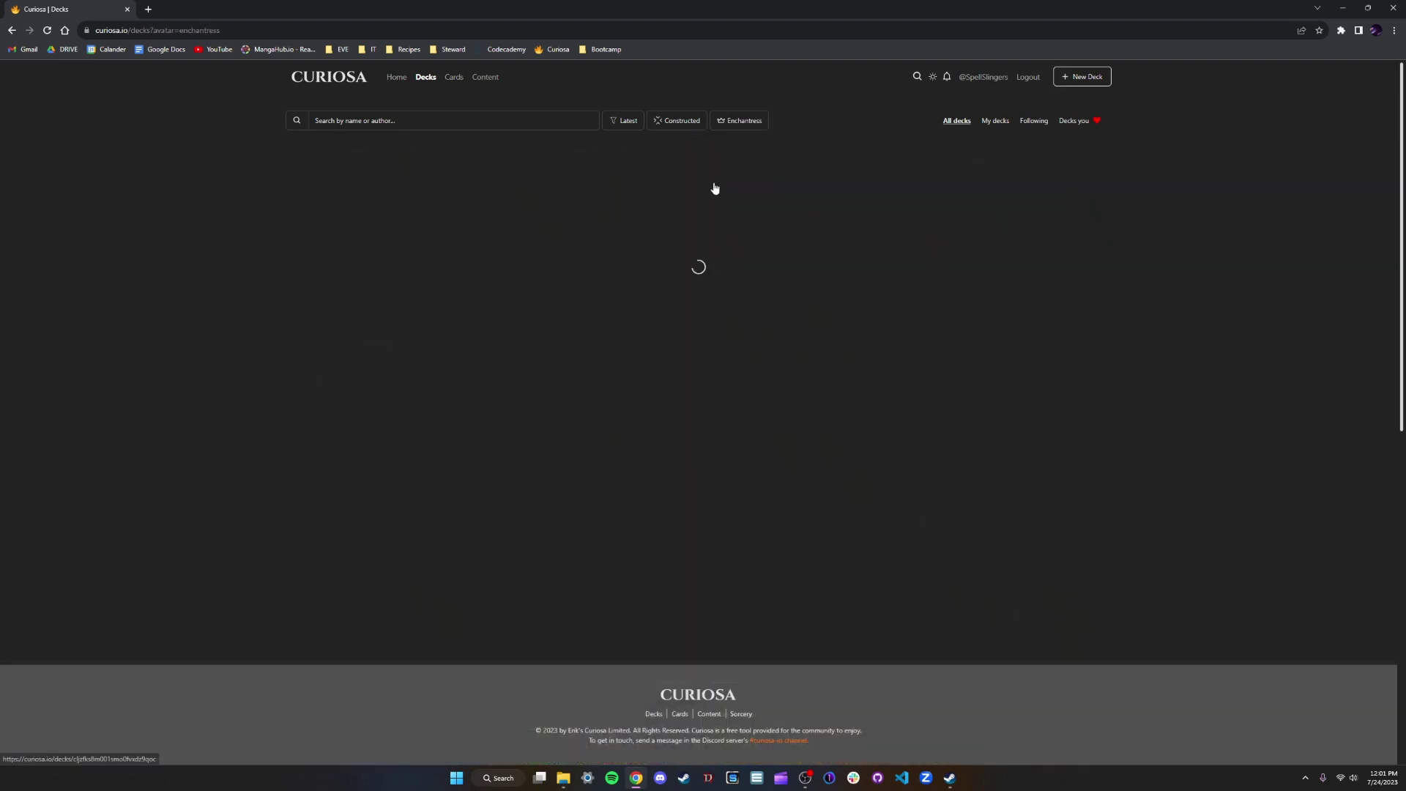
- Reset the avatar filter to Any and sort the decks by All time
left_click(744, 126)
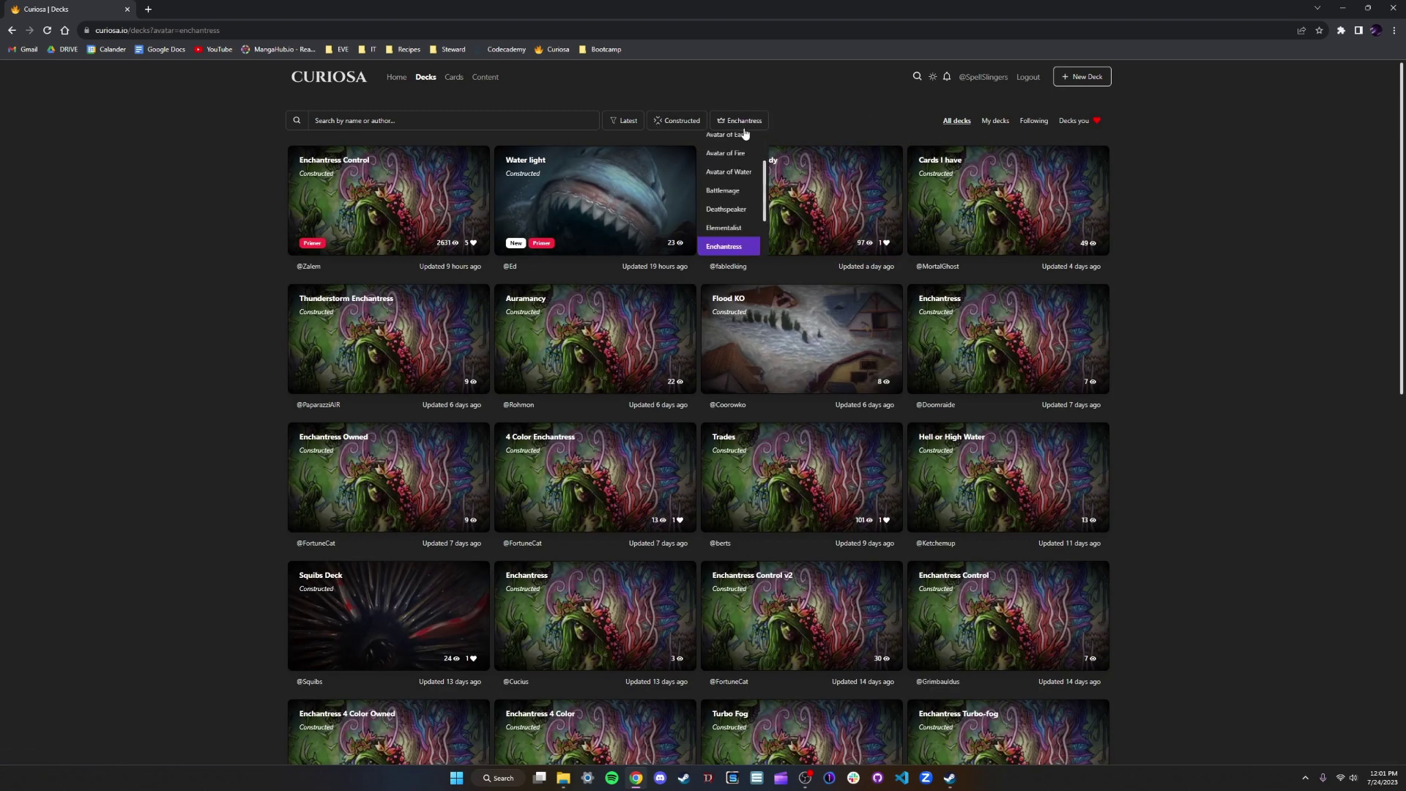
scroll(739, 147, "up", 5)
left_click(733, 143)
left_click(624, 122)
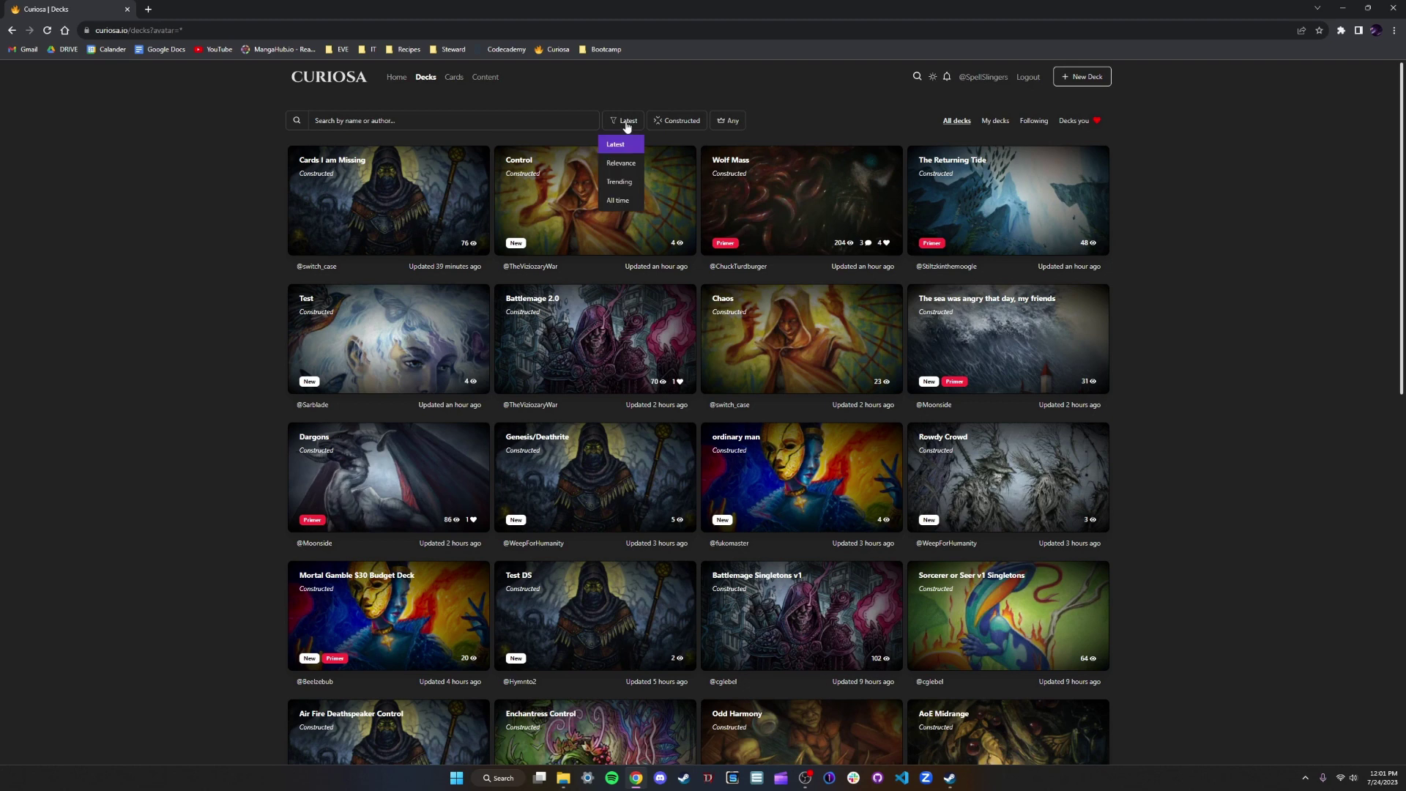
left_click(617, 199)
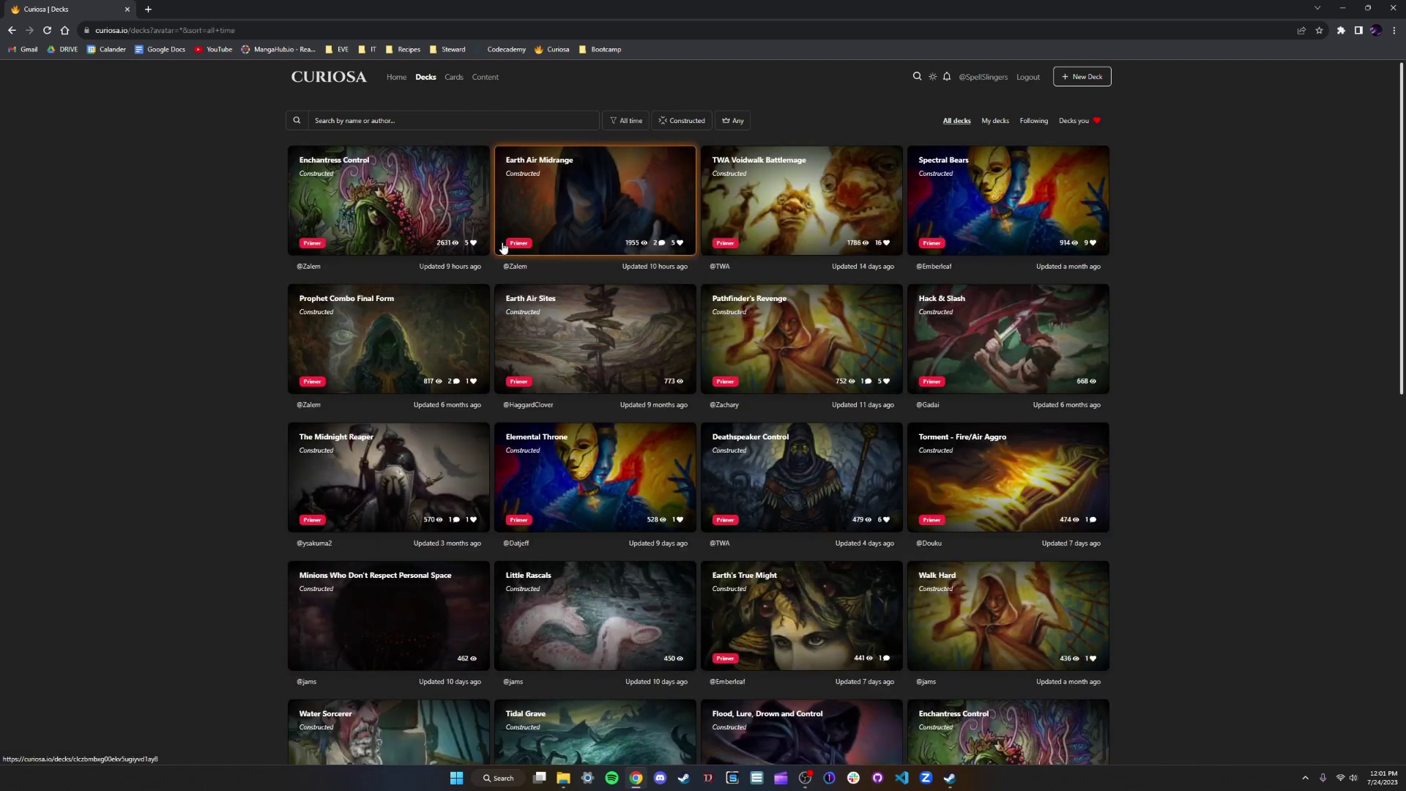
- Open the Spectral Bears deck and copy its Tabletop Simulator export link
left_click(990, 205)
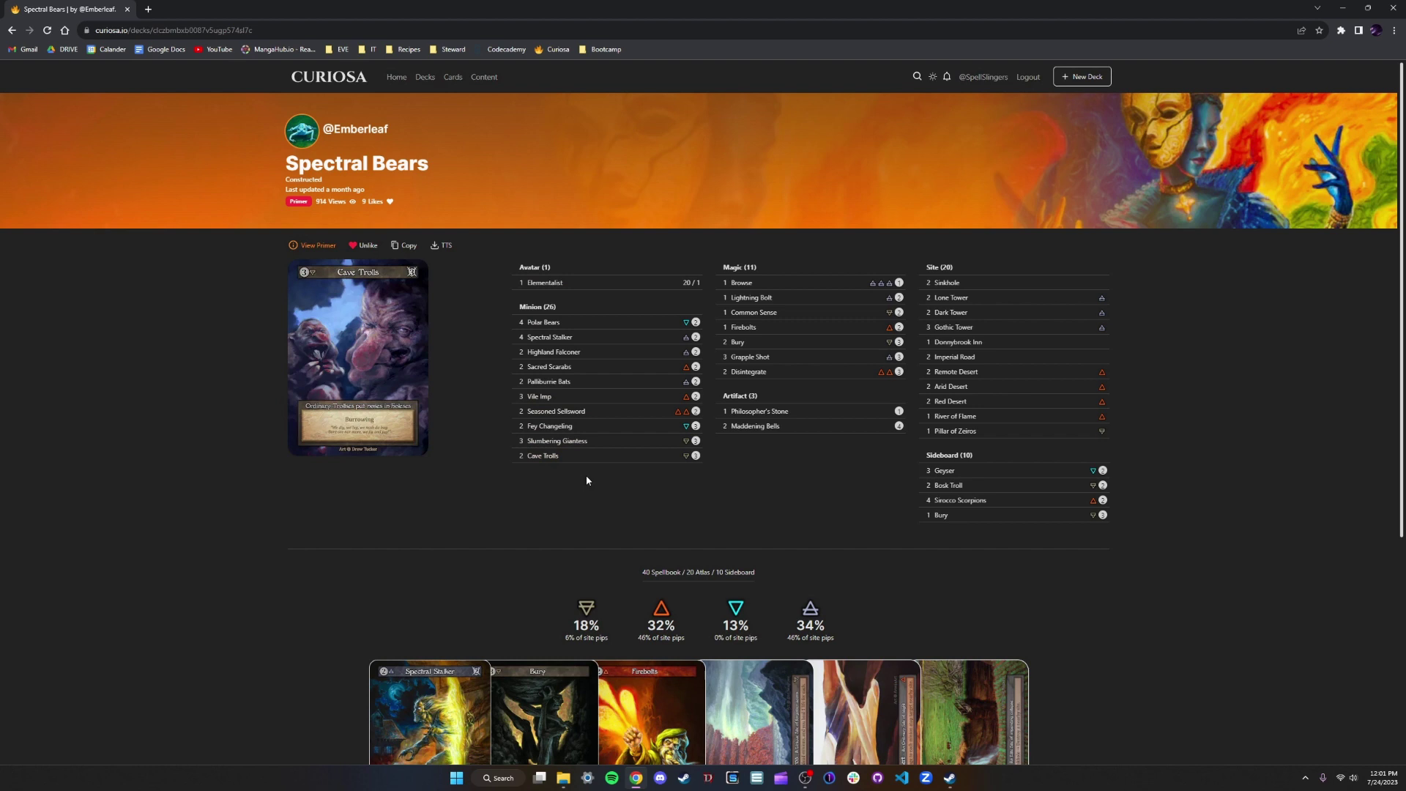
left_click(445, 247)
left_click_drag(670, 435, 521, 436)
right_click(521, 435)
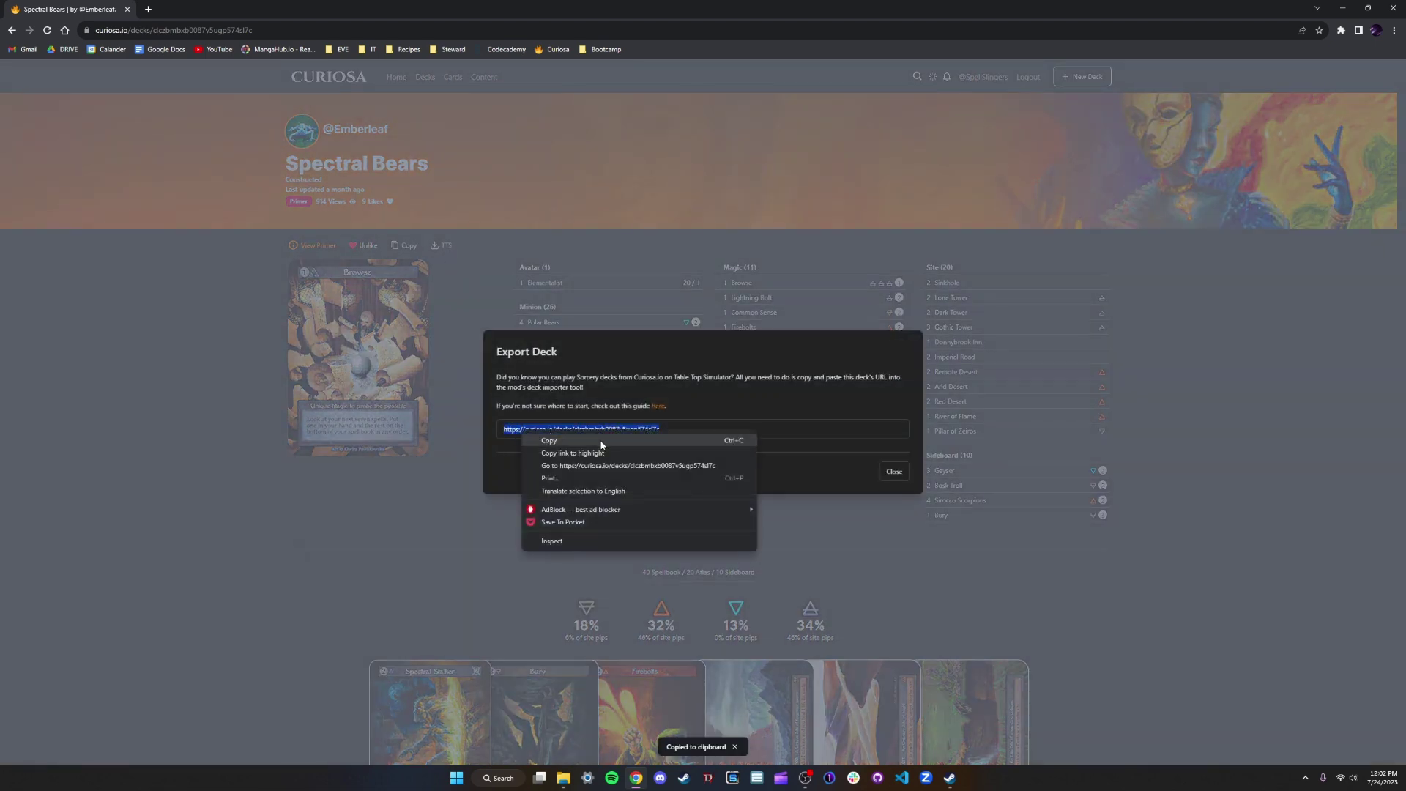
left_click(602, 442)
left_click(894, 471)
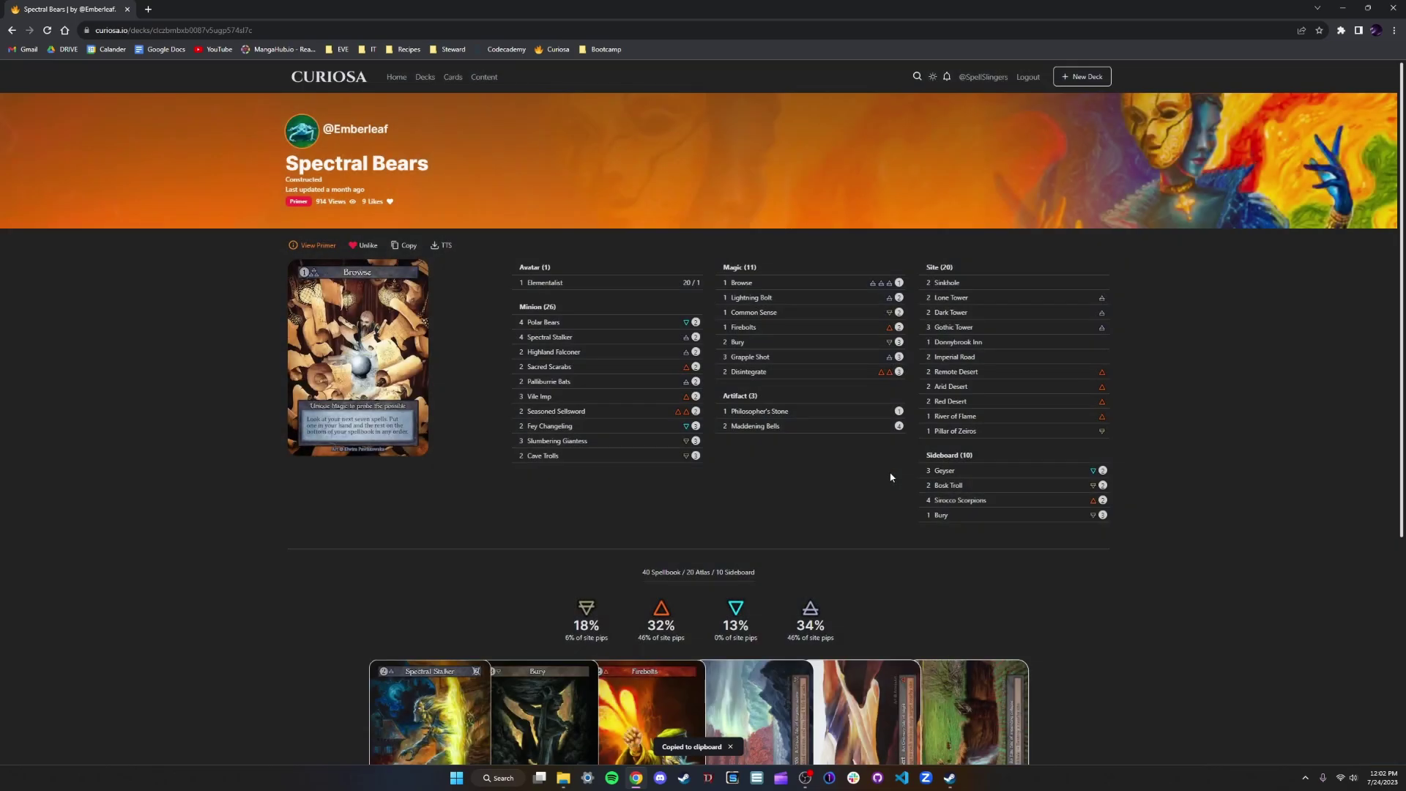
- In Tabletop Simulator, start a singleplayer game of Sorcery: Contested Realm (Alpha)
key("alt+Tab")
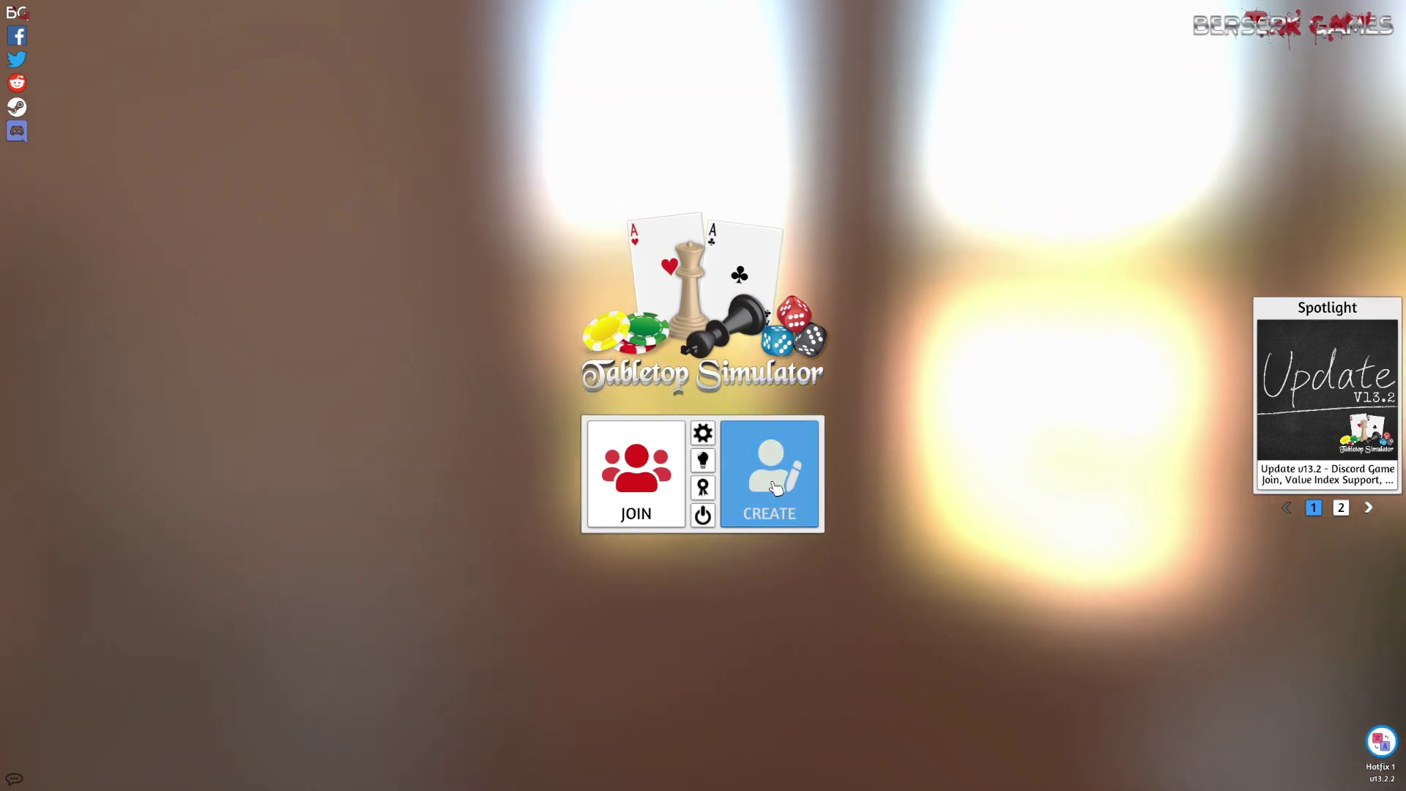
left_click(769, 479)
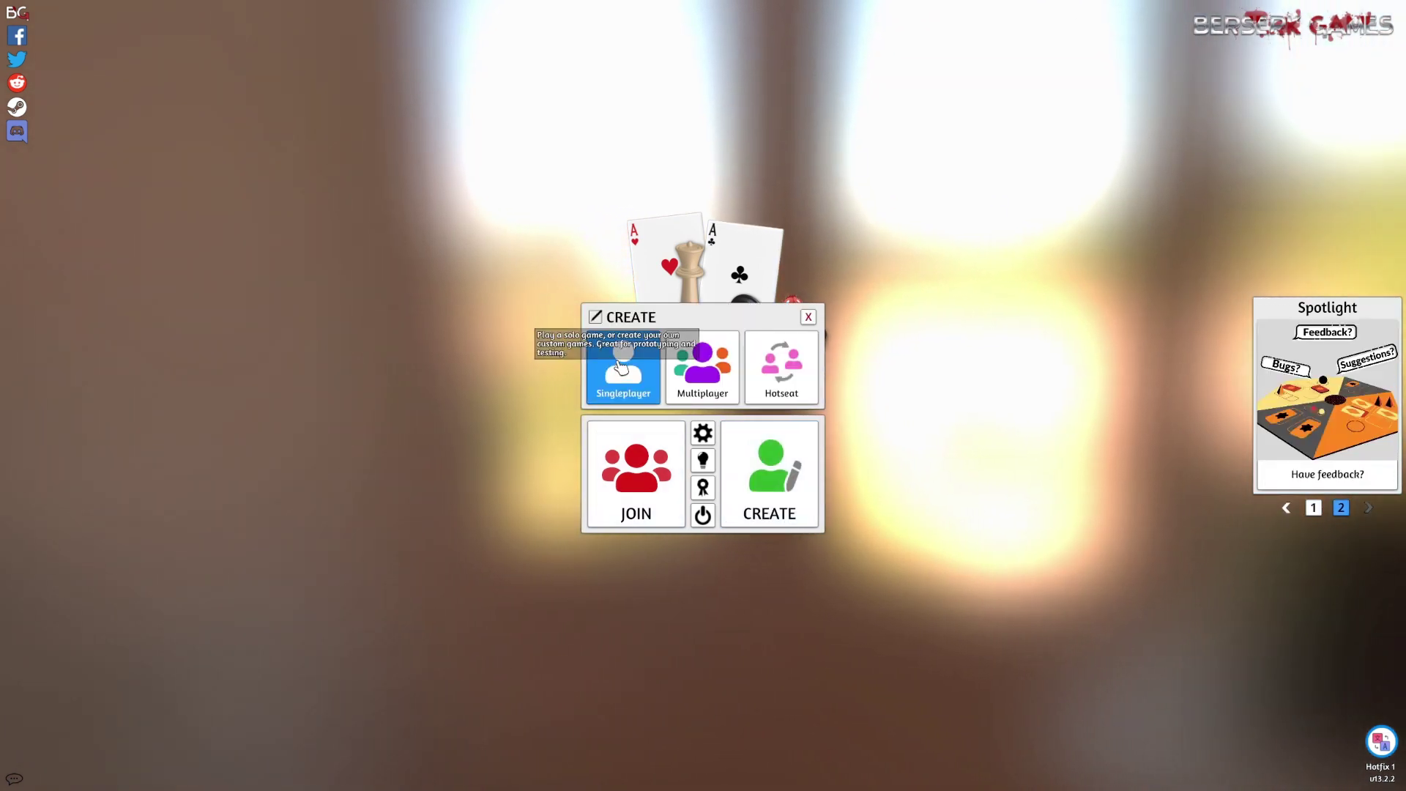
left_click(614, 371)
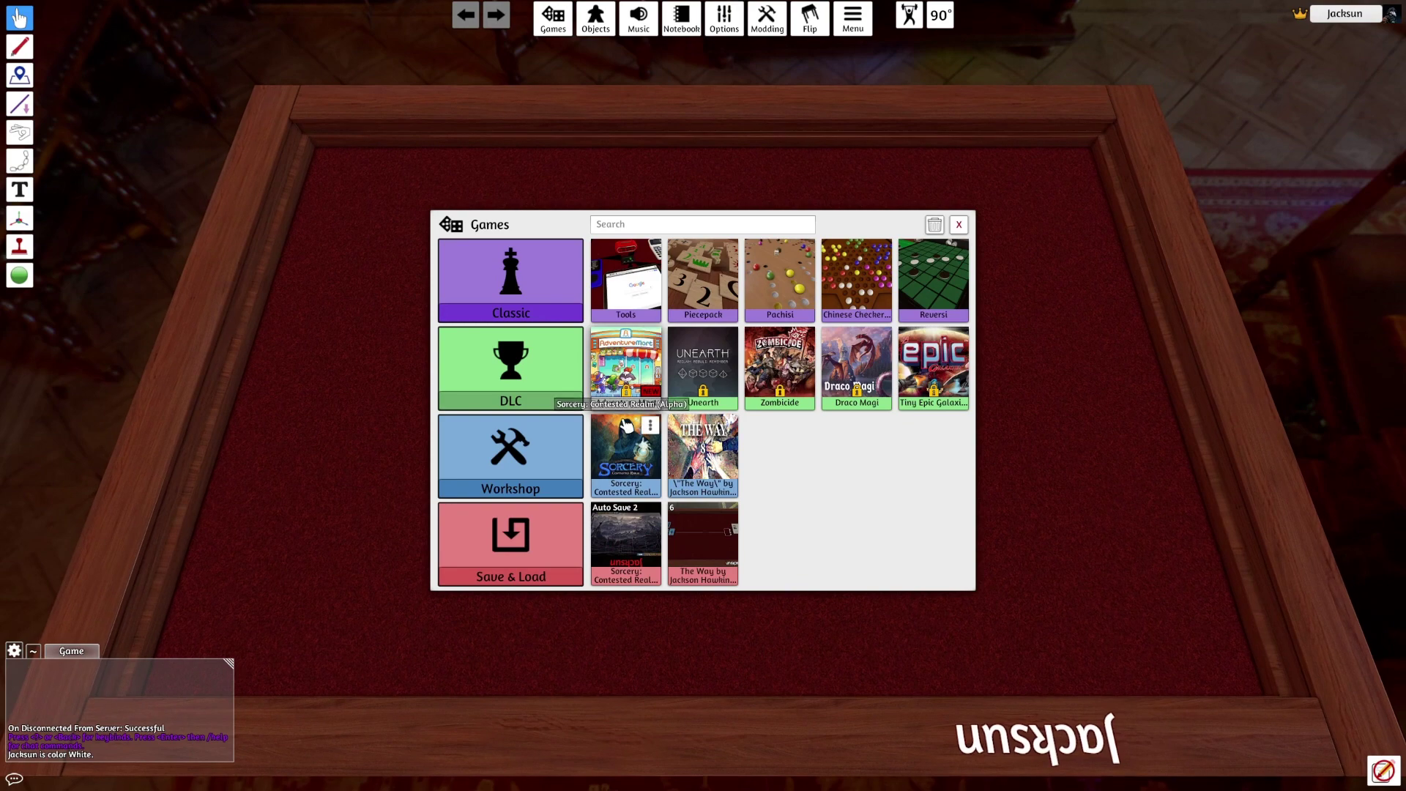
left_click(595, 449)
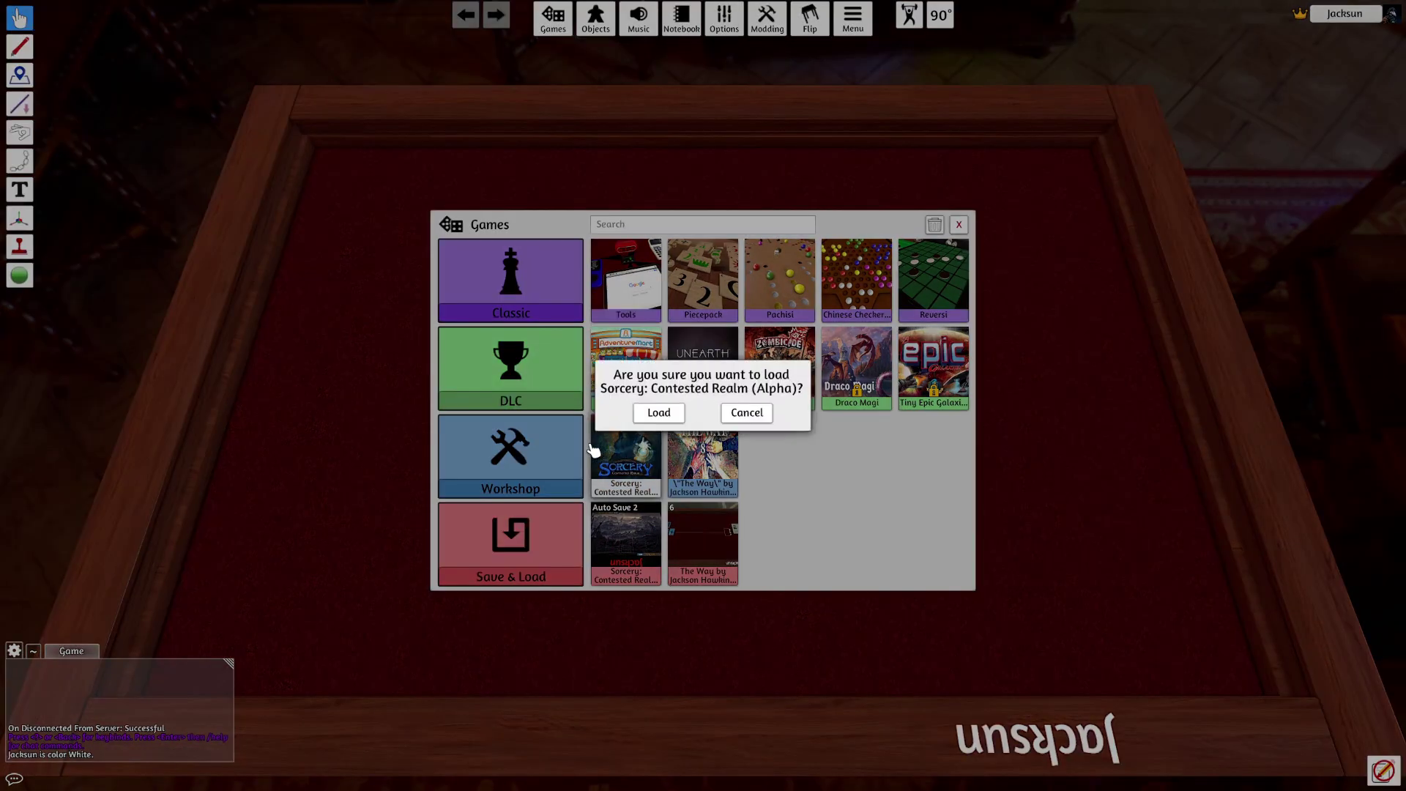
left_click(659, 412)
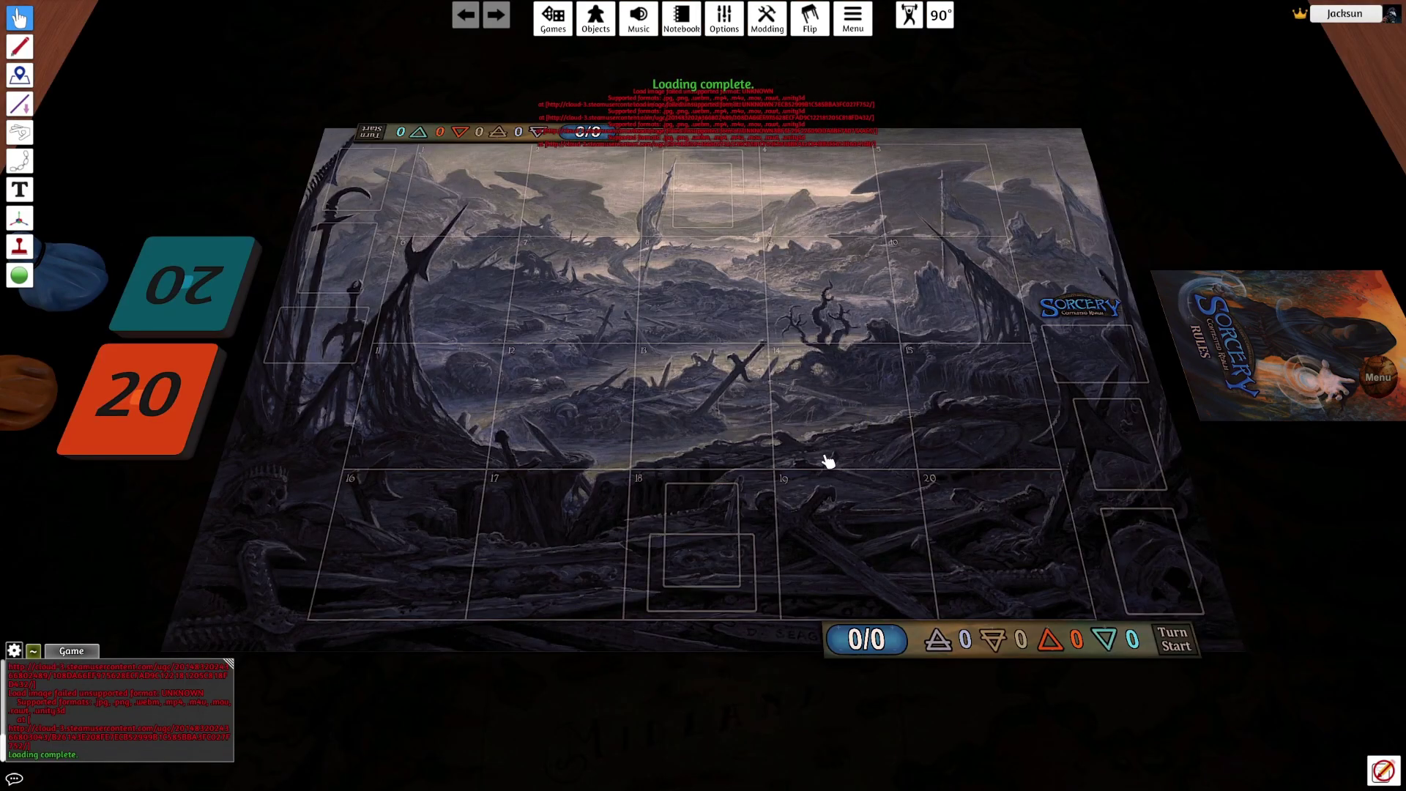
- Pan right and zoom in on the empty Red Deck Spawner board
scroll(807, 443, "down", 5)
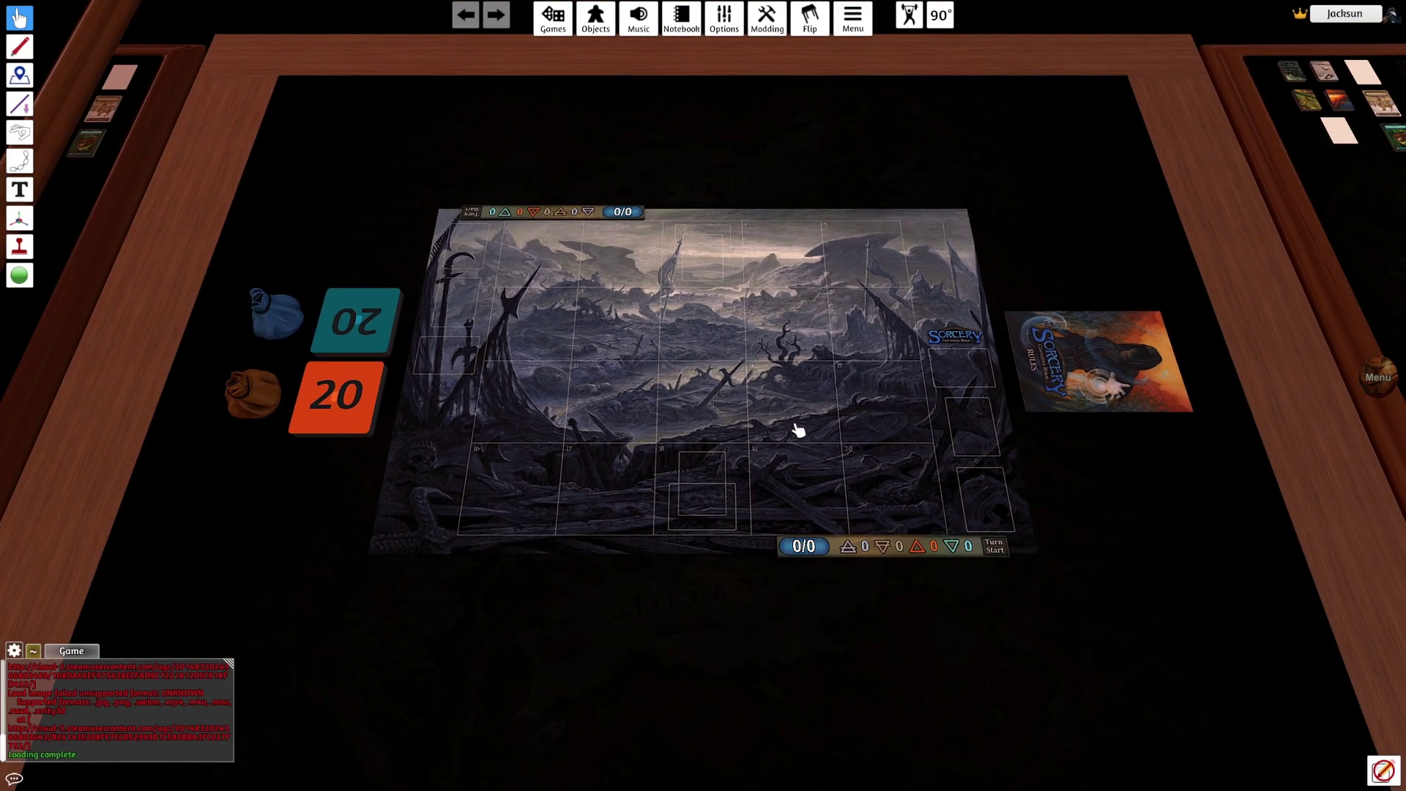
key("d")
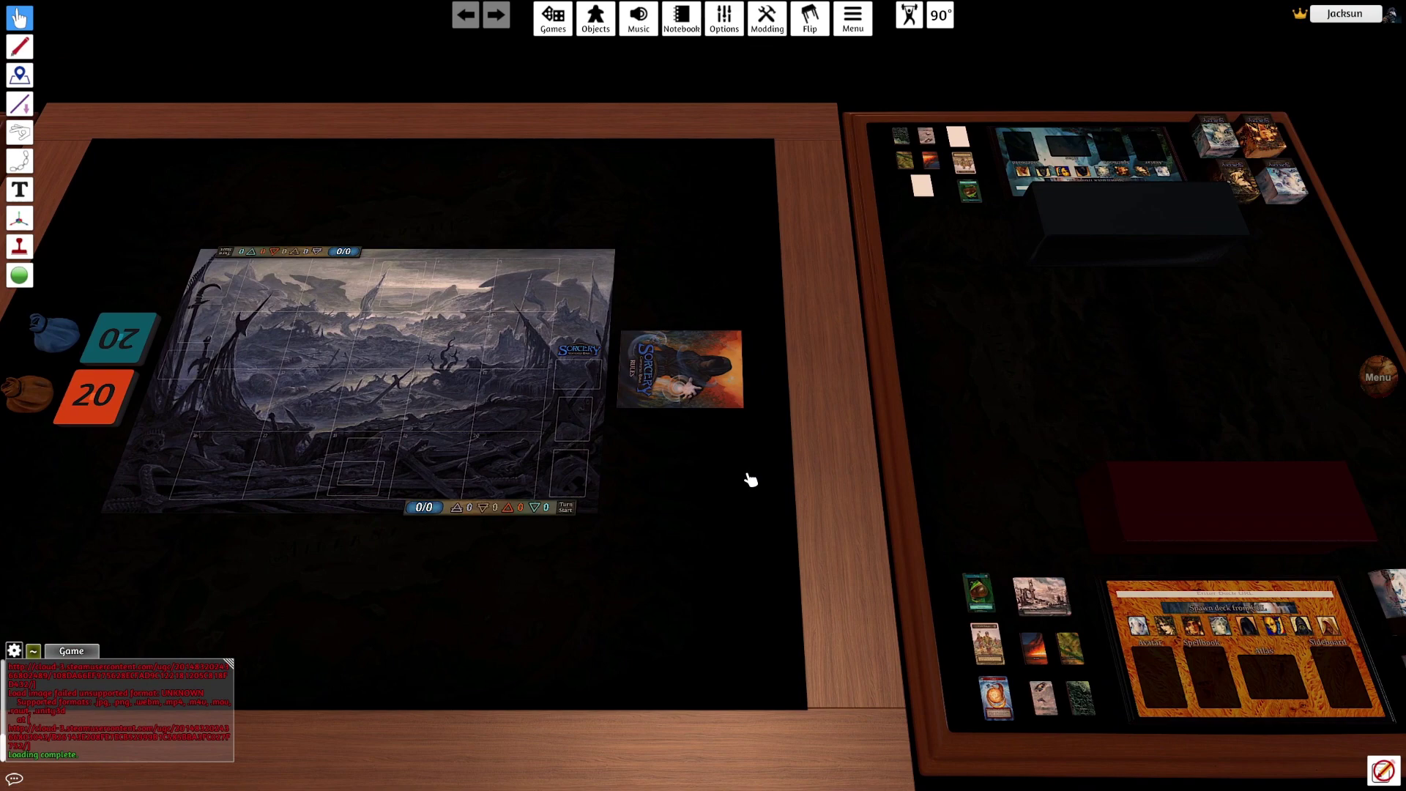
key("s")
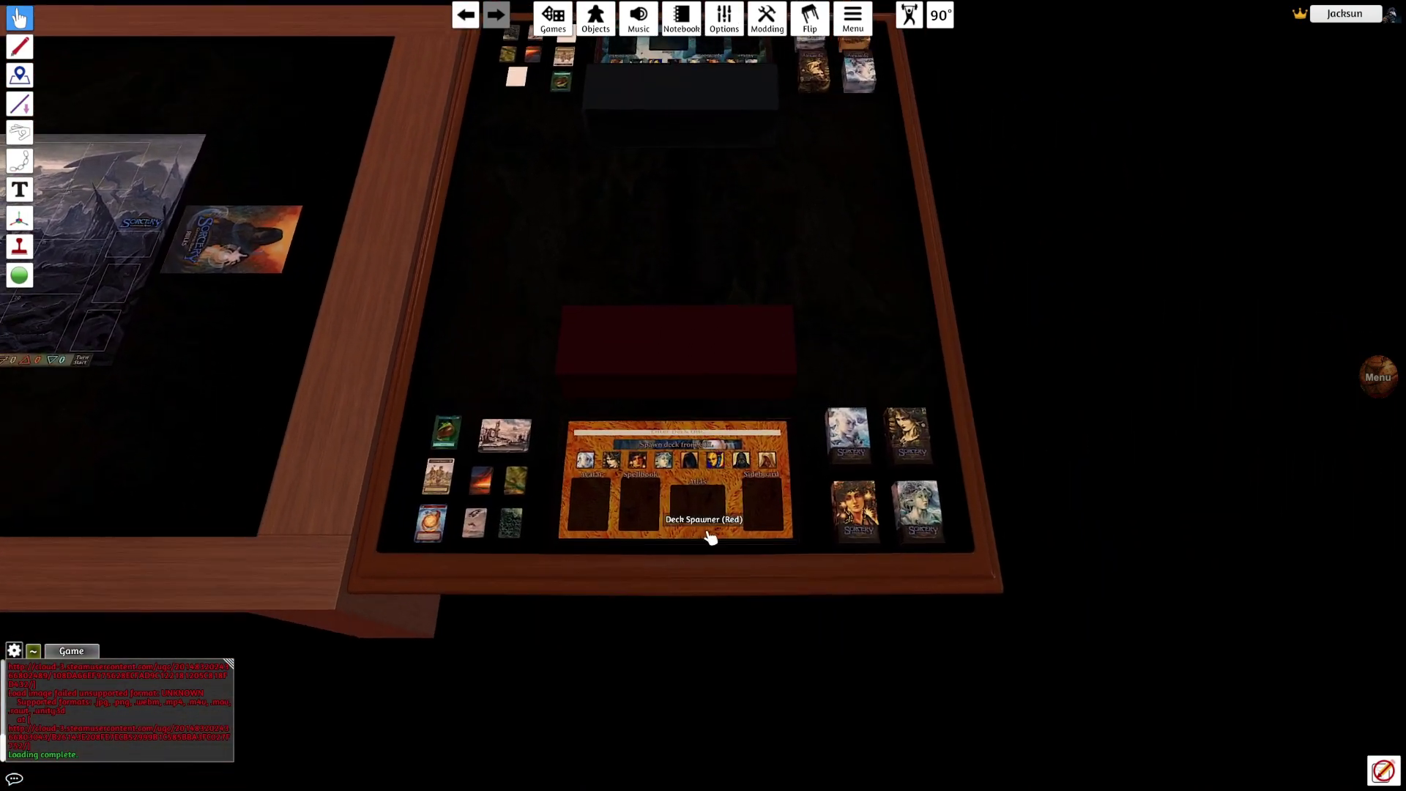
scroll(710, 538, "up", 5)
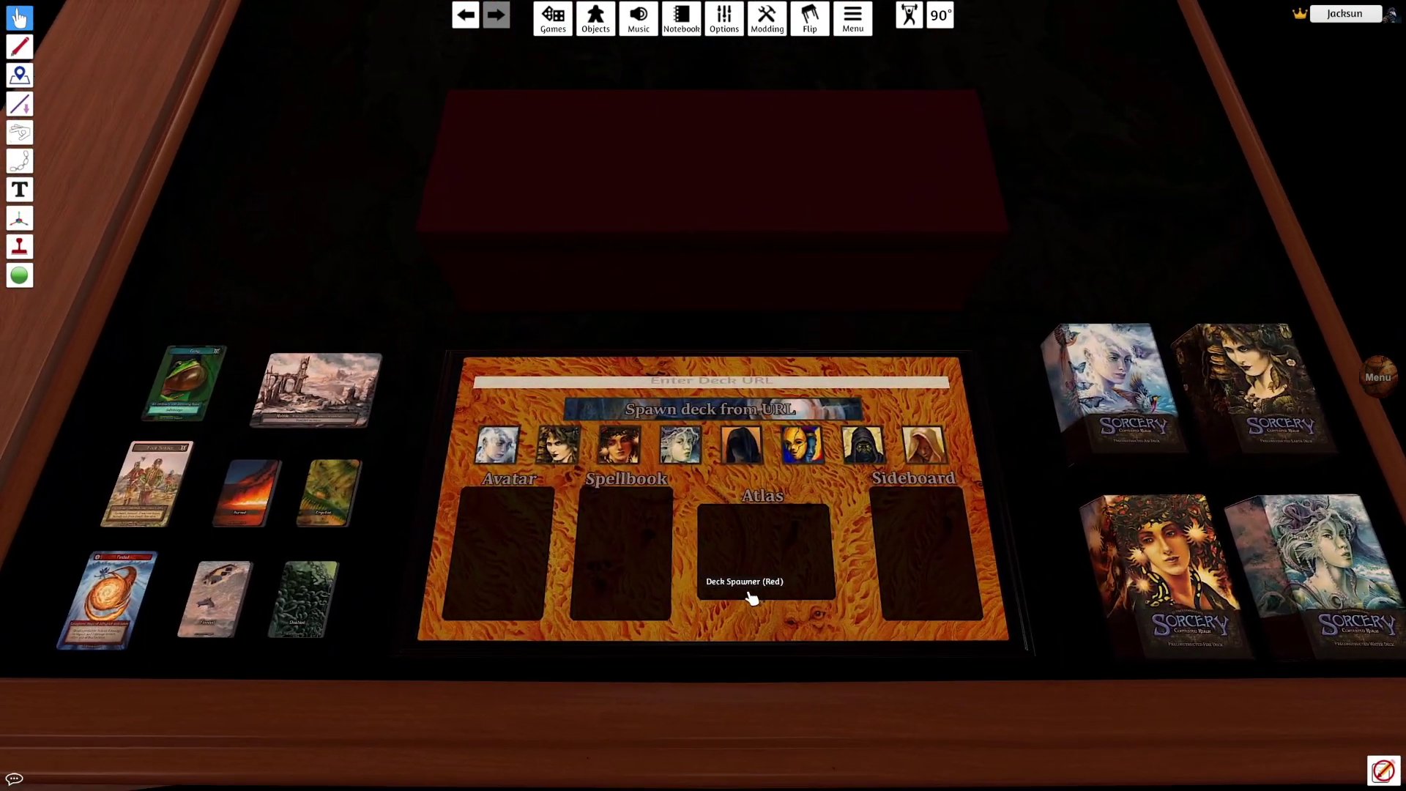
scroll(776, 579, "up", 2)
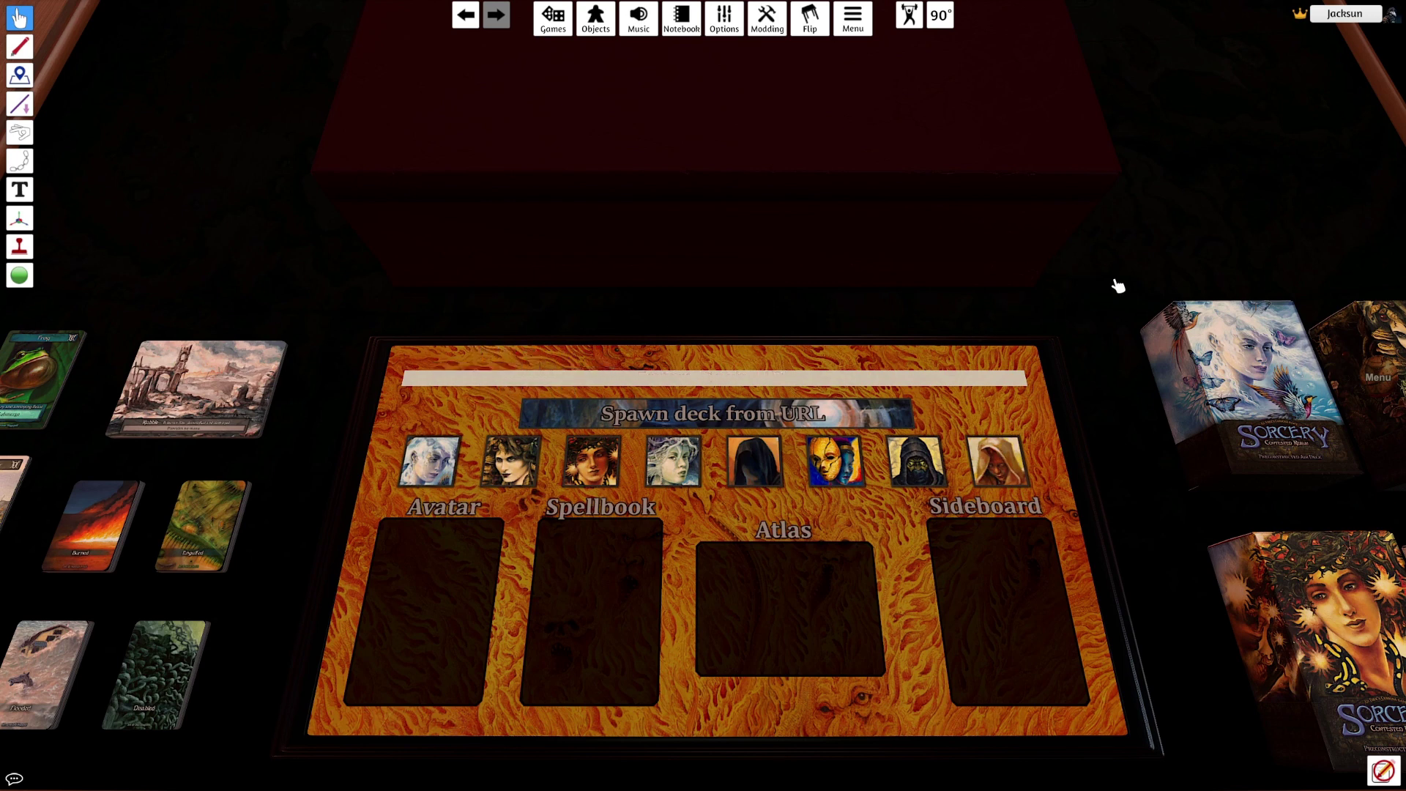
- Spawn the Spectral Bears Avatar, Spellbook, Atlas and Sideboard from the pasted curiosa.io URL
type("https://curiosa.io/decks/clczbmbxb0087u5ugp574sl7c")
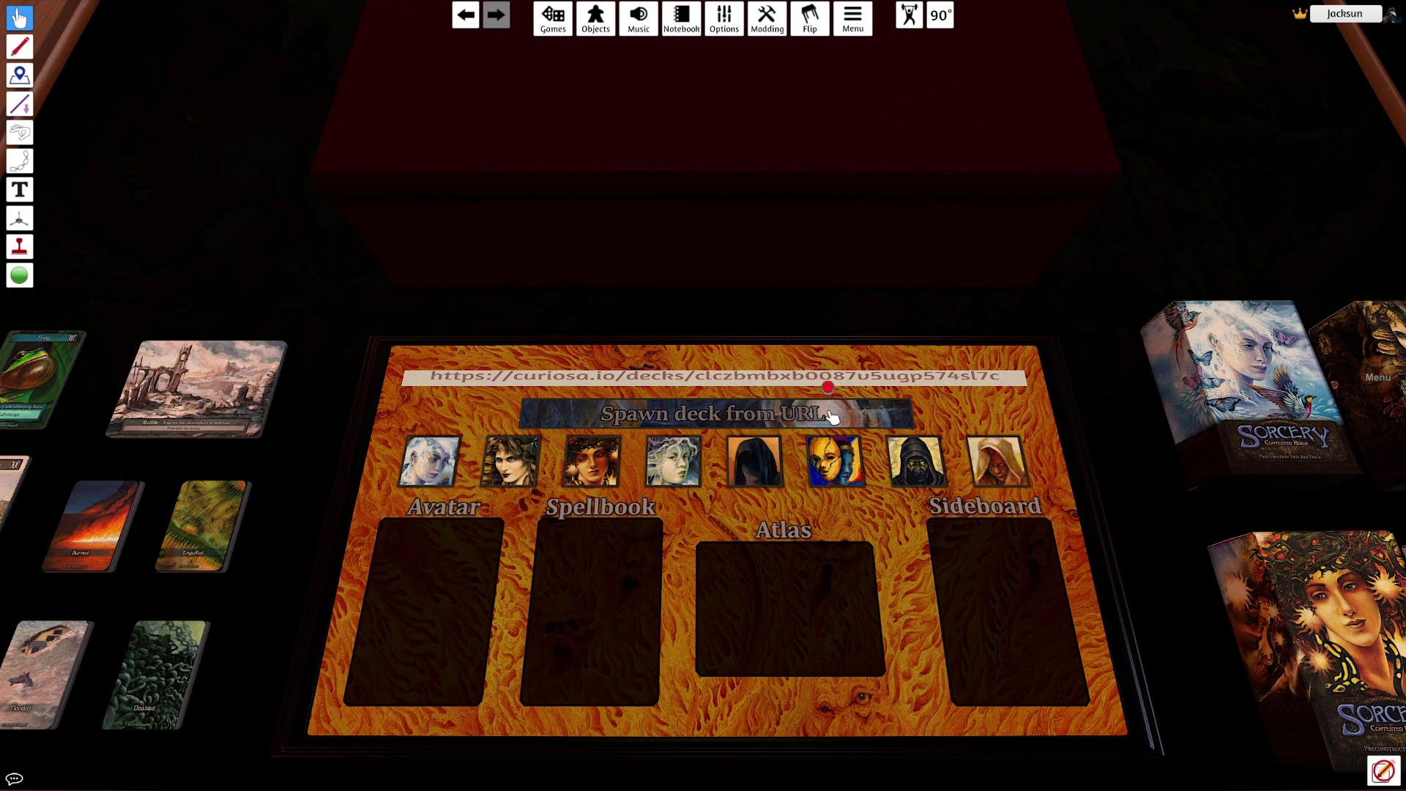
left_click(789, 414)
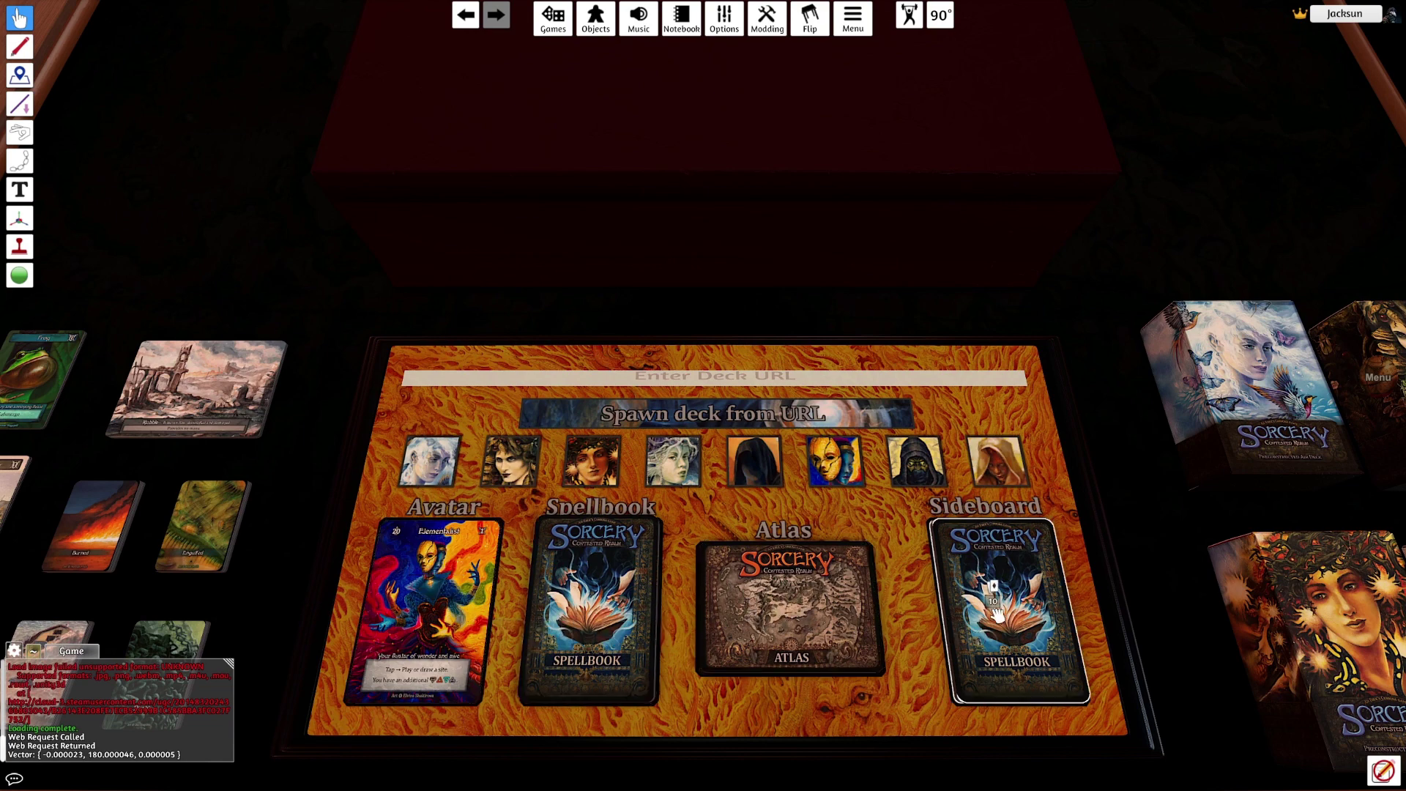
- Move the Elementalist, 40-card Spellbook, 20-card Atlas and 10-card Sideboard onto the left playmat
scroll(832, 606, "down", 10)
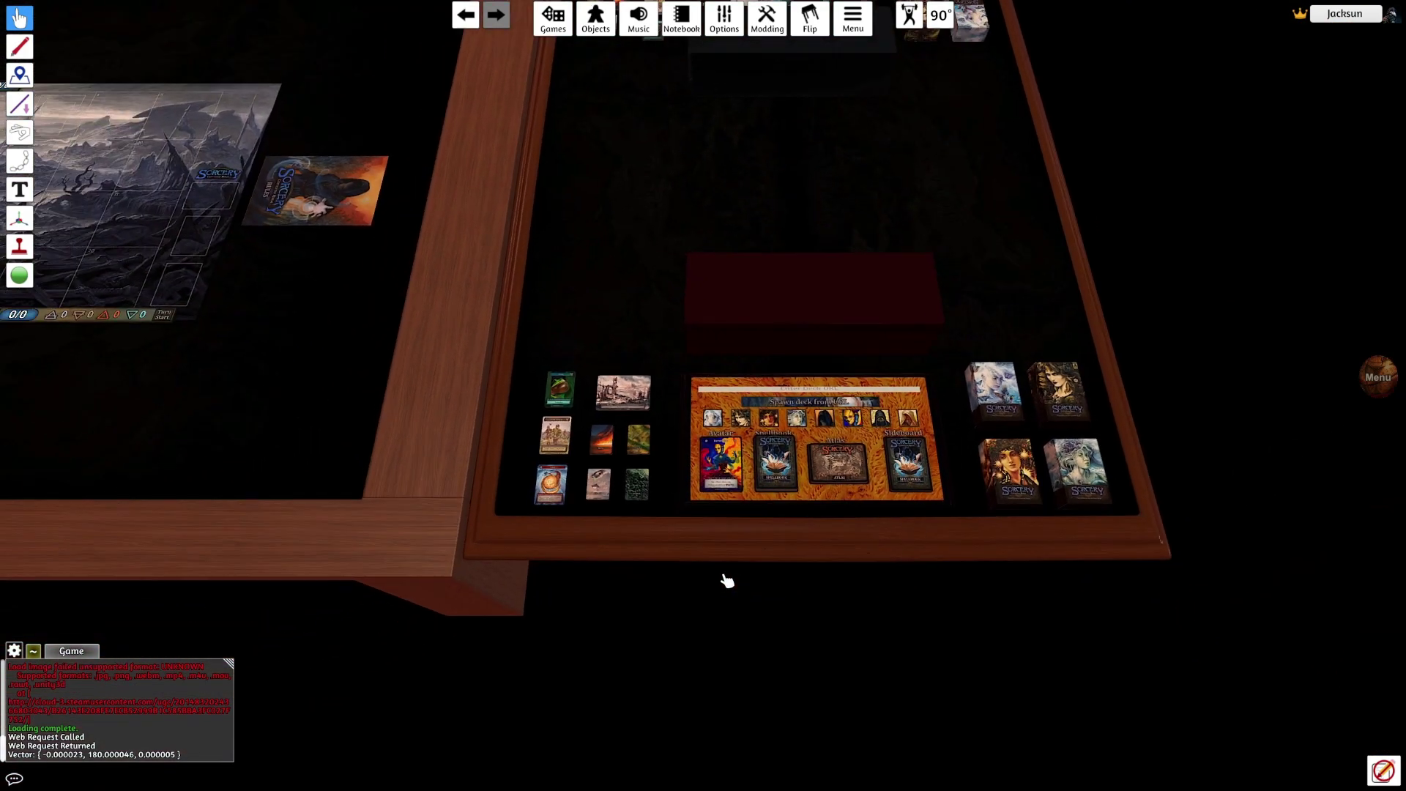
scroll(728, 581, "down", 5)
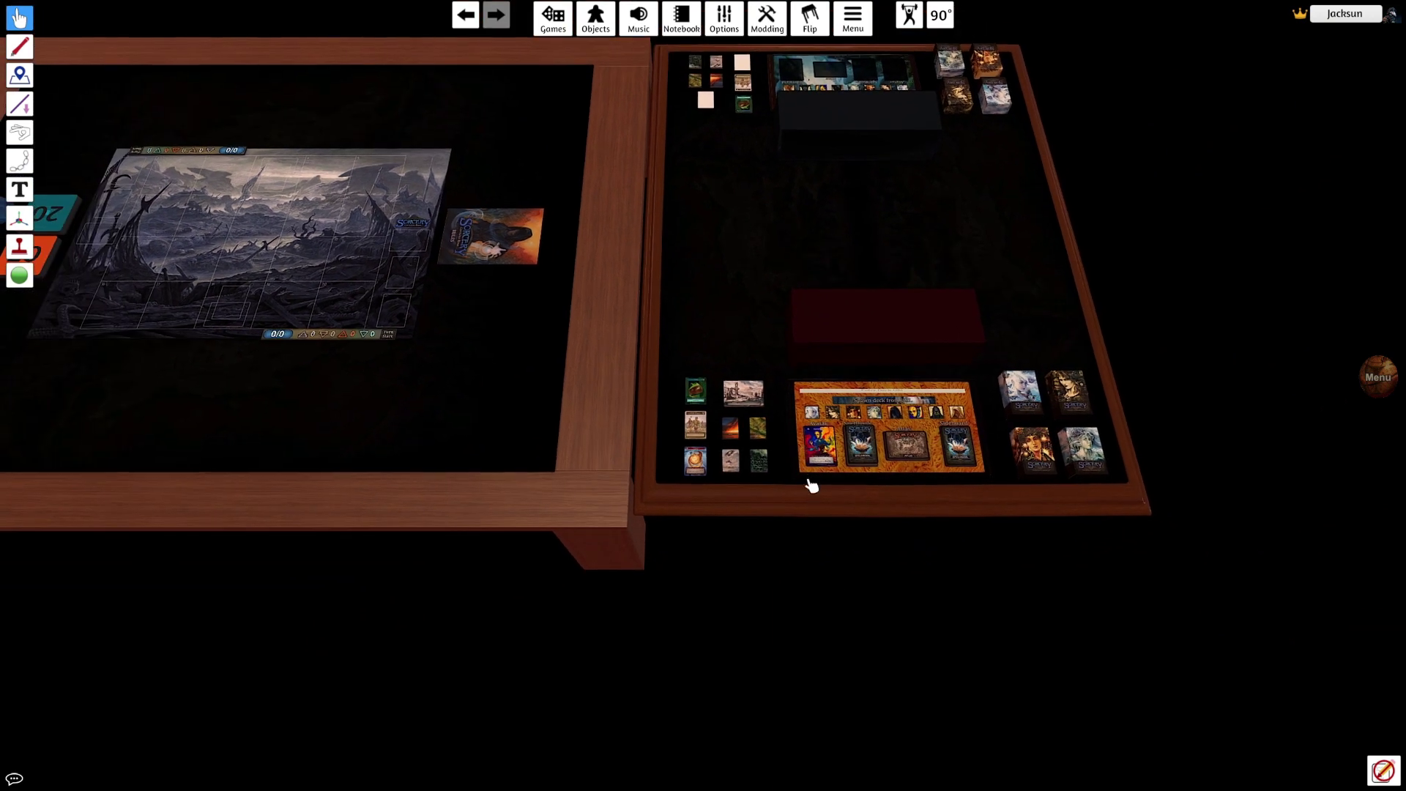
left_click_drag(820, 450, 192, 242)
left_click_drag(862, 443, 236, 242)
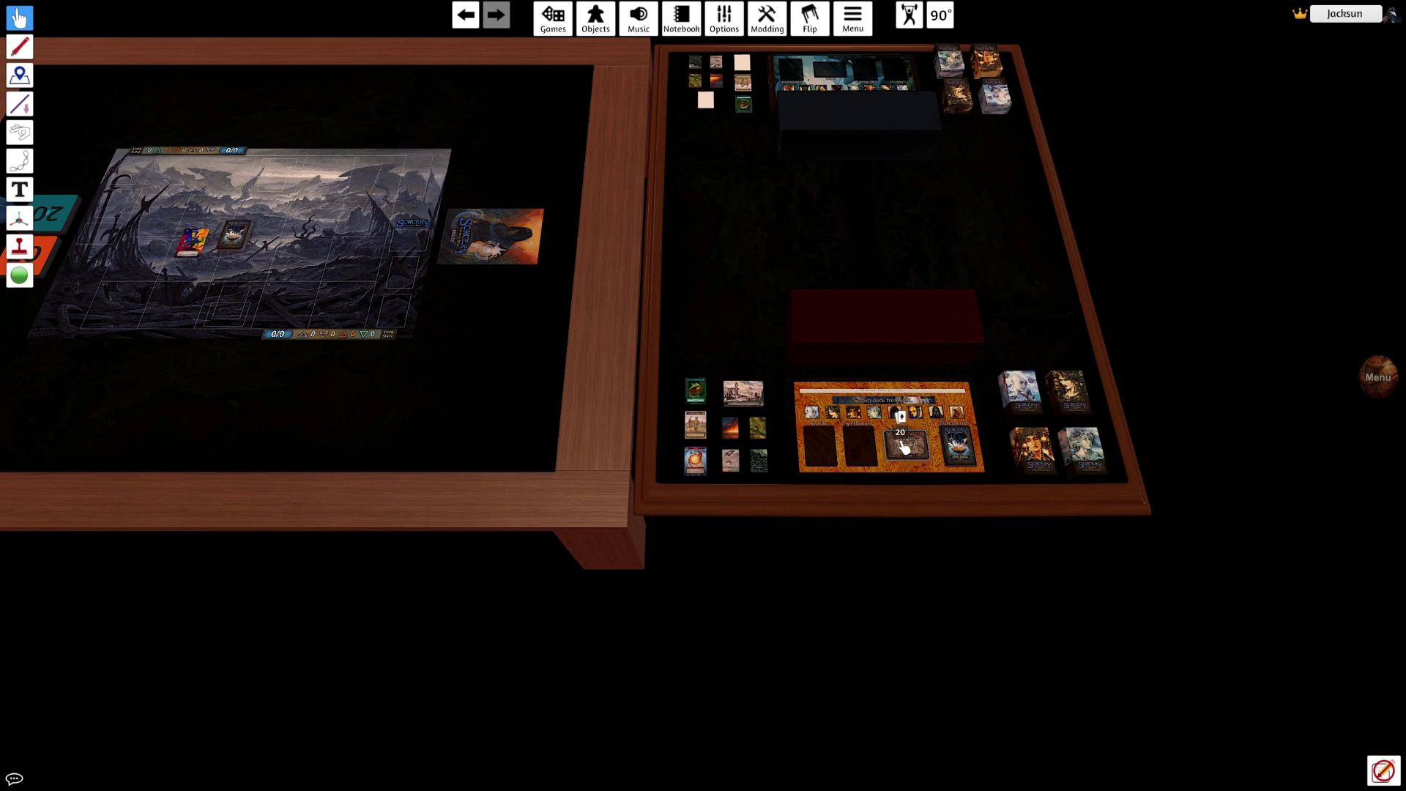
left_click_drag(905, 447, 287, 241)
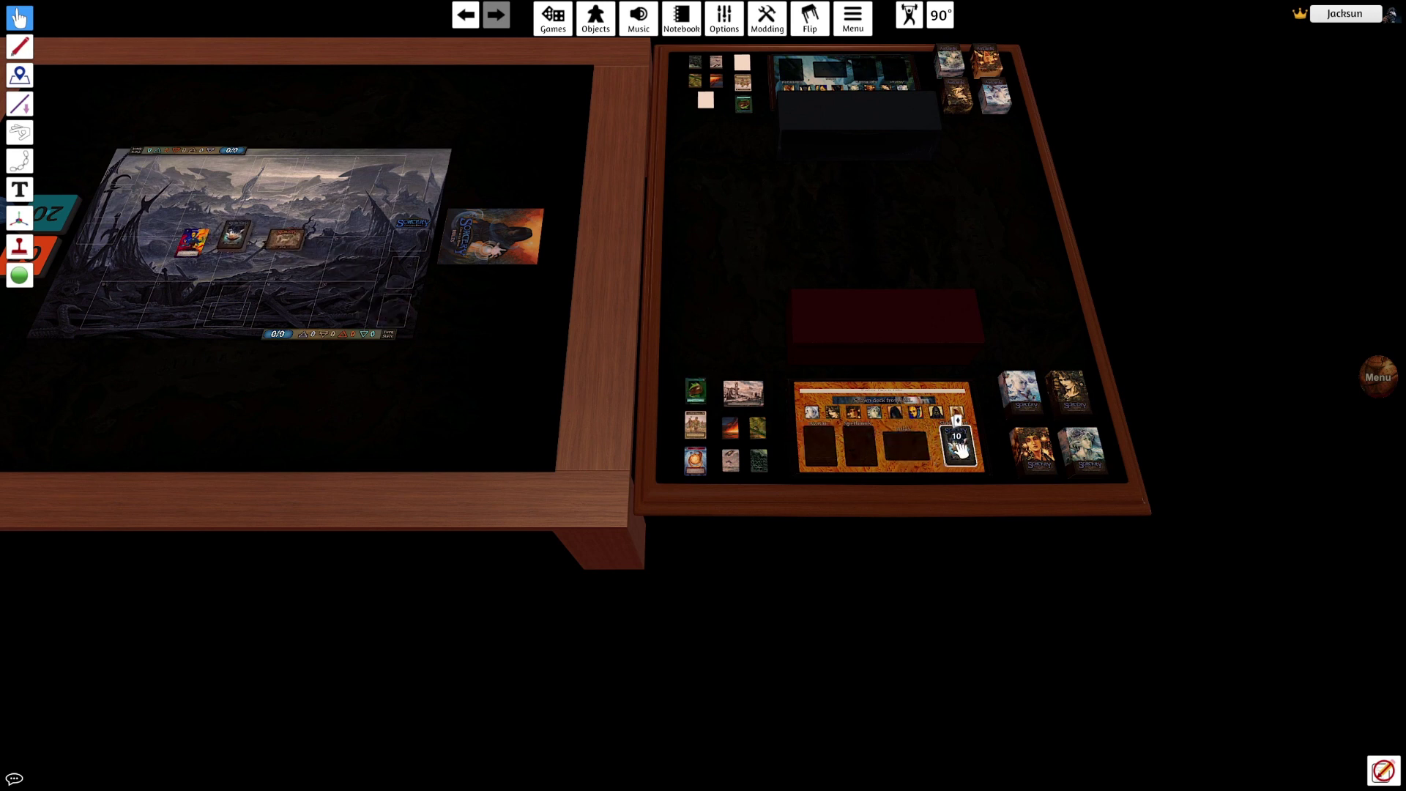
left_click_drag(959, 450, 339, 241)
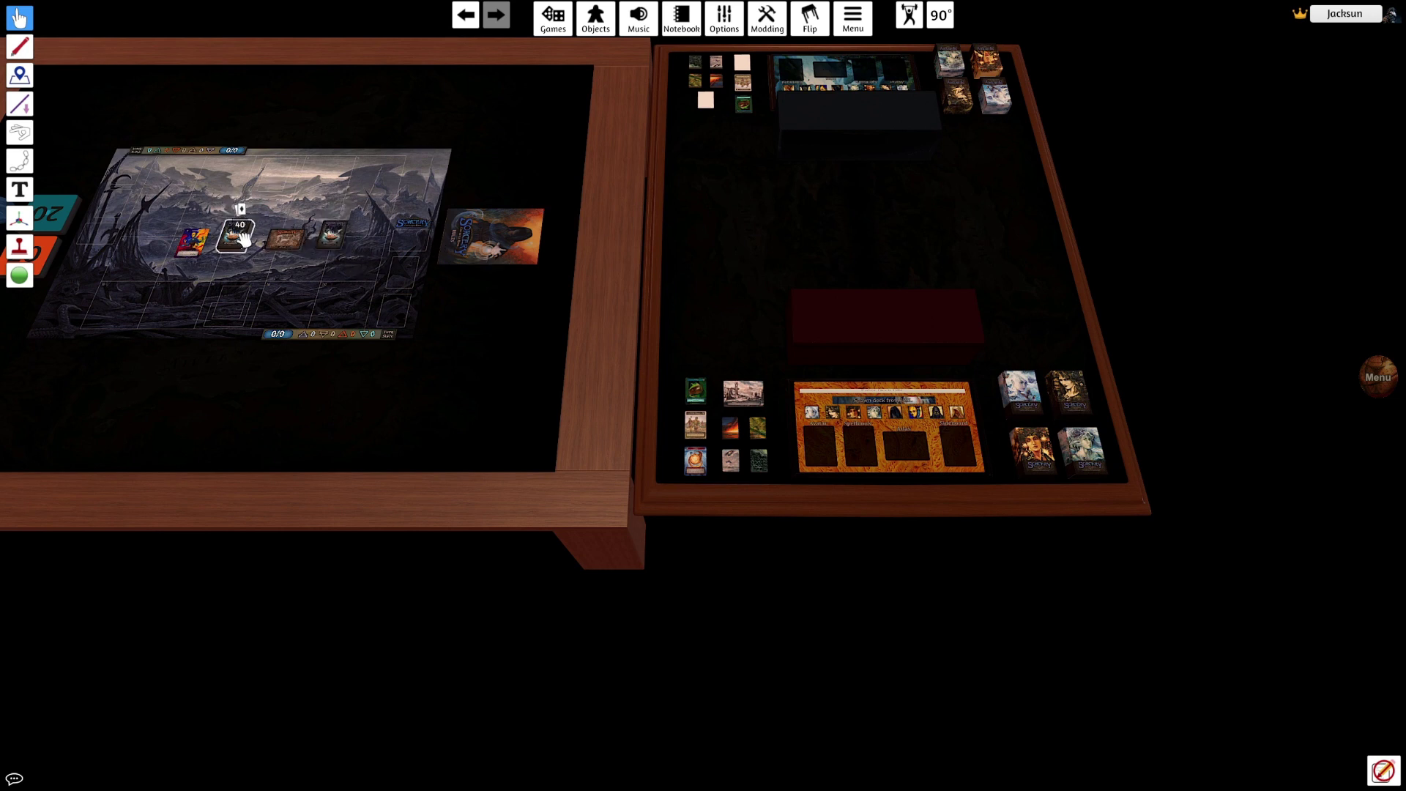
key("f")
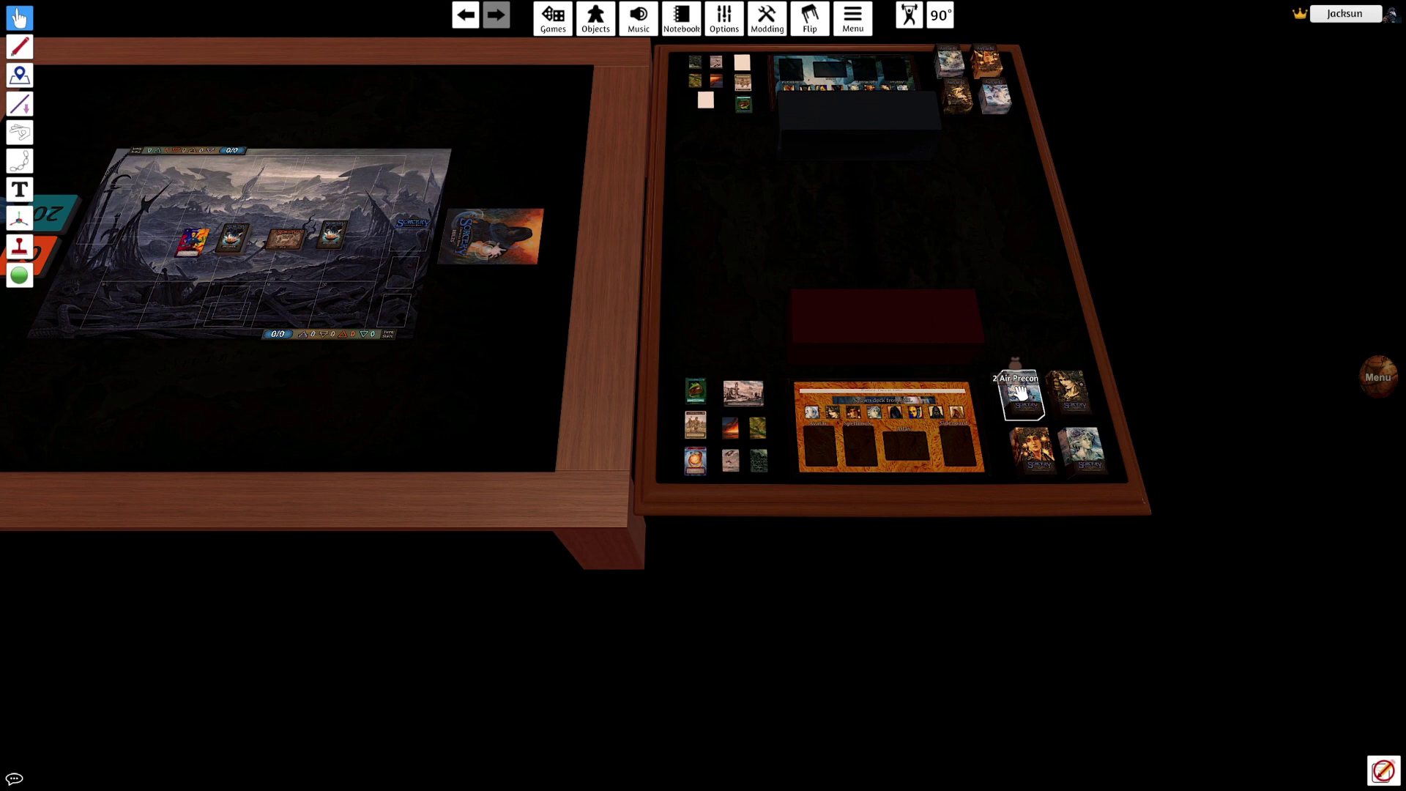
- Paste a copy of the Air Precon deck box onto the centre board
key("a")
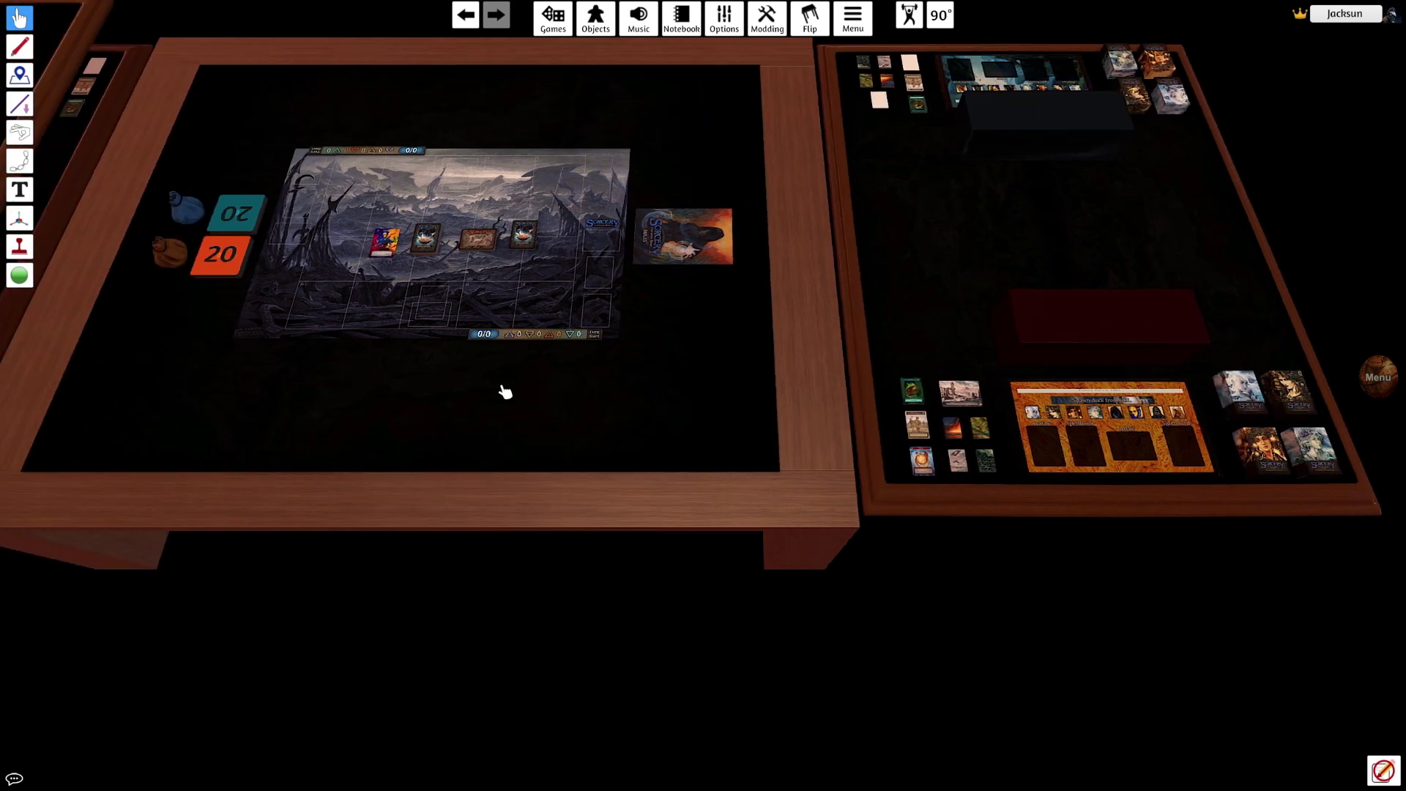
scroll(669, 532, "up", 5)
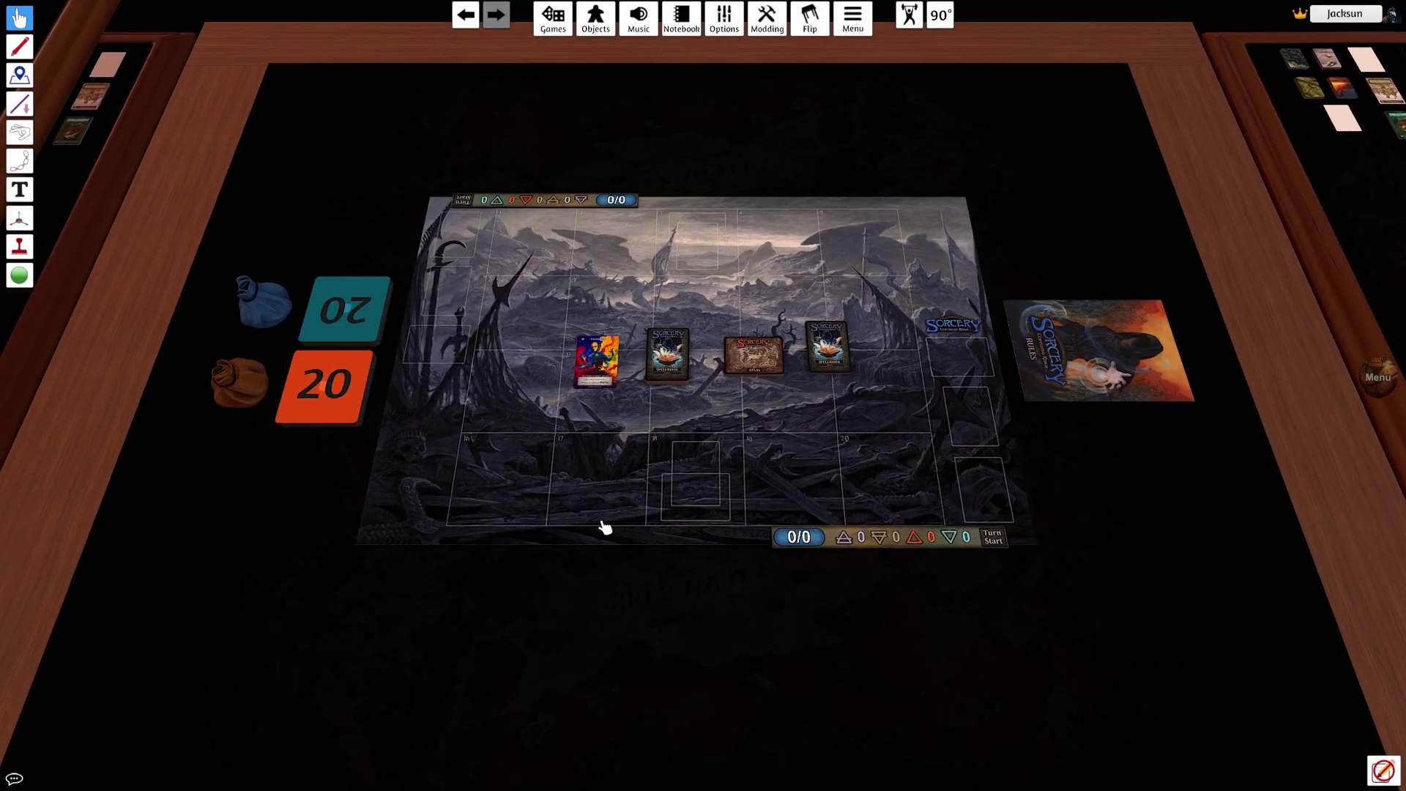
key("ctrl+v")
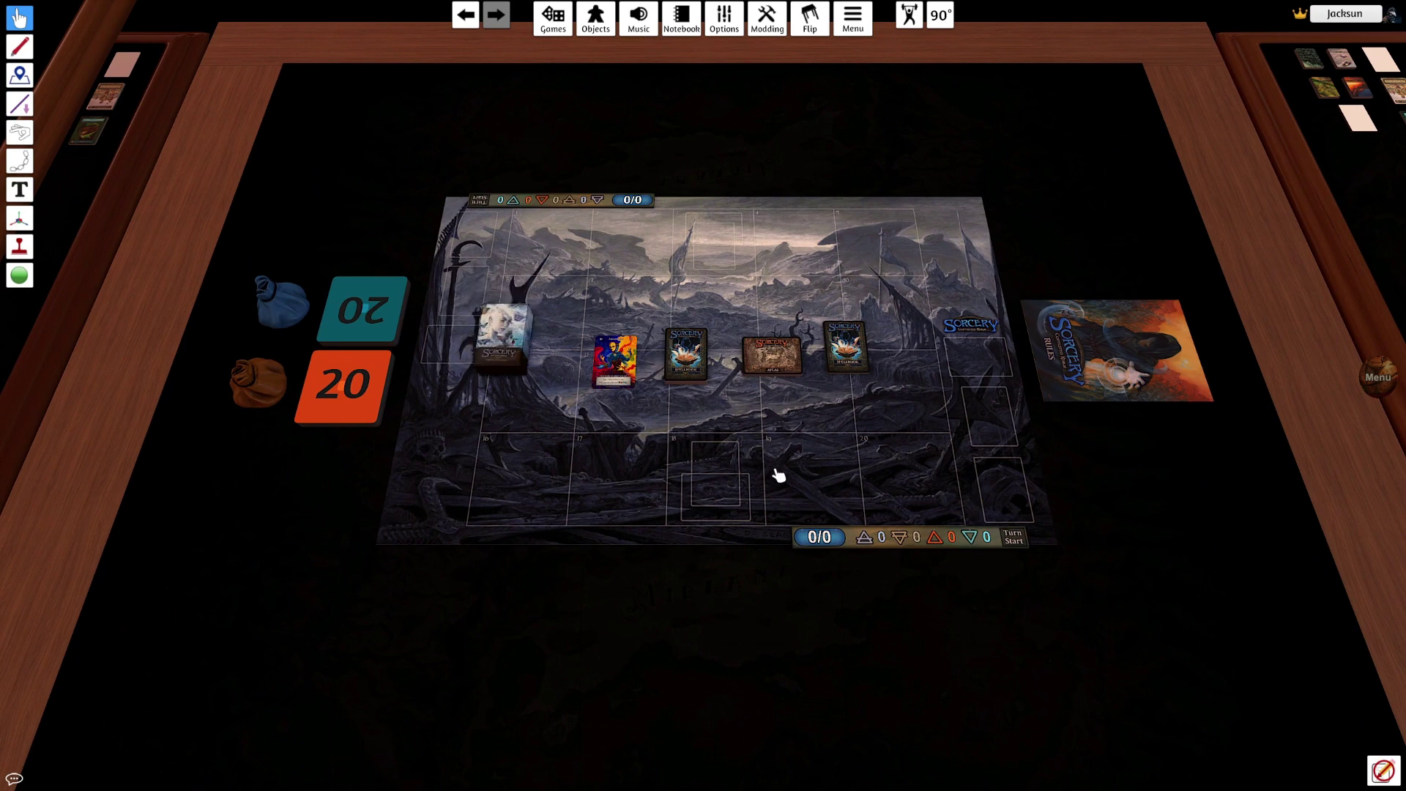
scroll(774, 477, "up", 3)
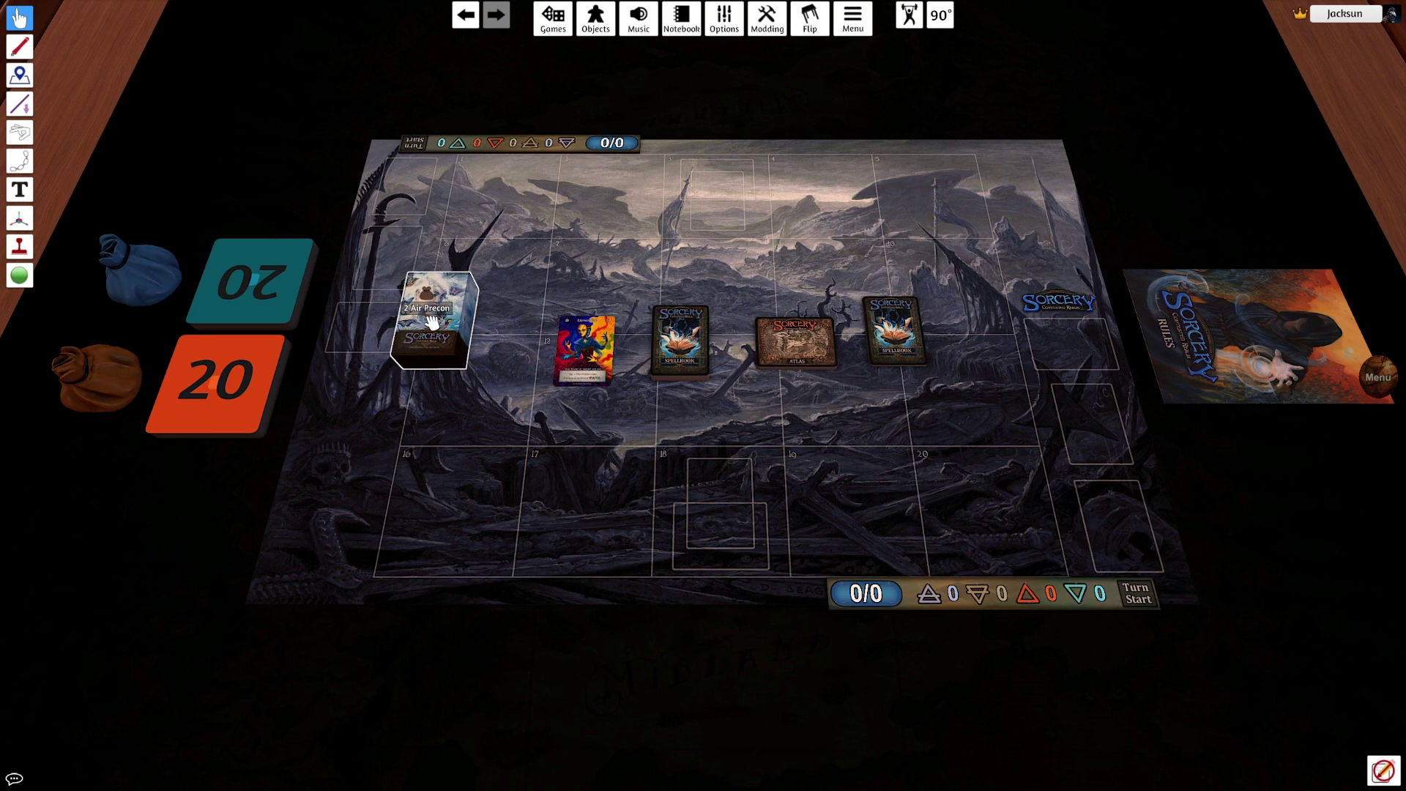
- Draw and delete two test cards, then flip the Spellbook, Atlas and Sideboard face up
left_click_drag(431, 320, 604, 234)
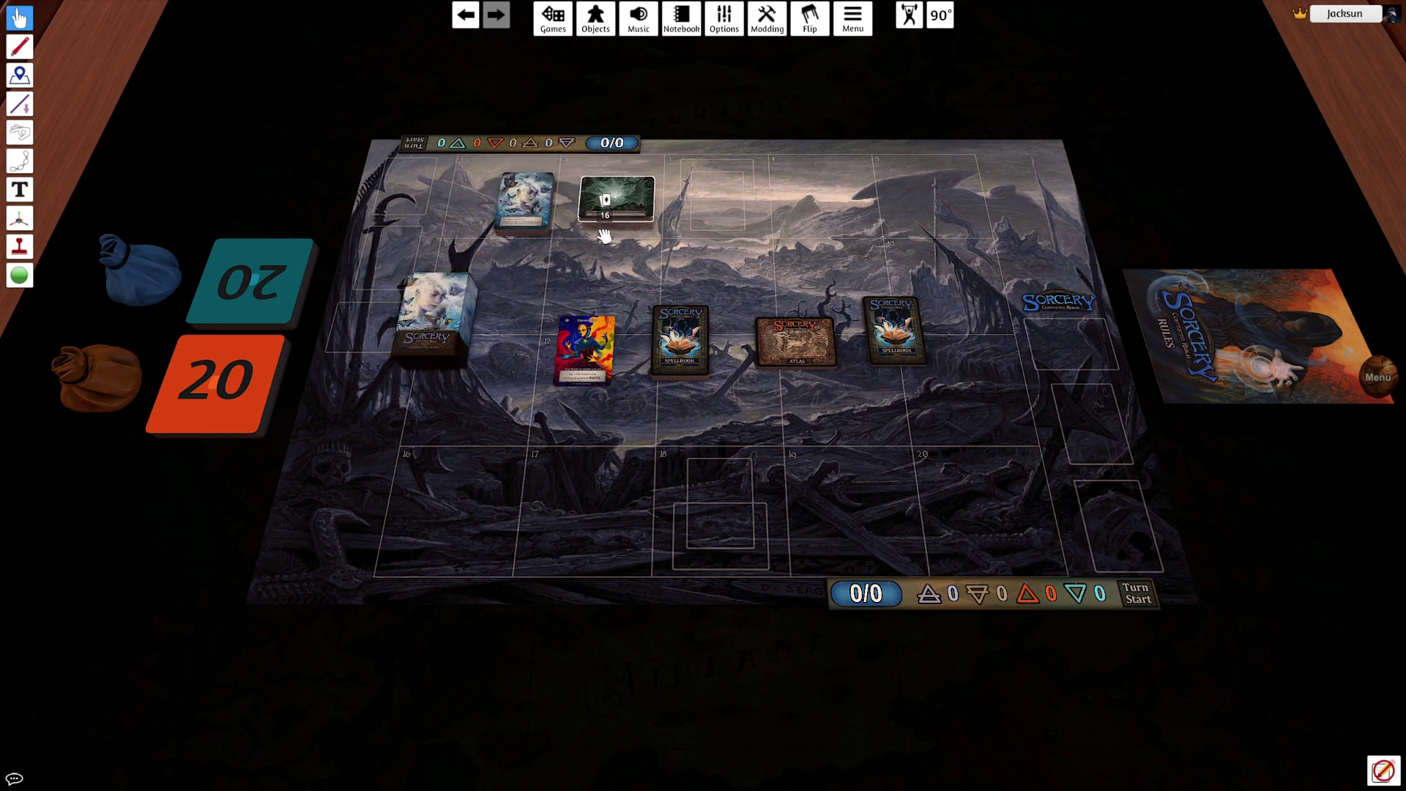
left_click_drag(454, 317, 388, 403)
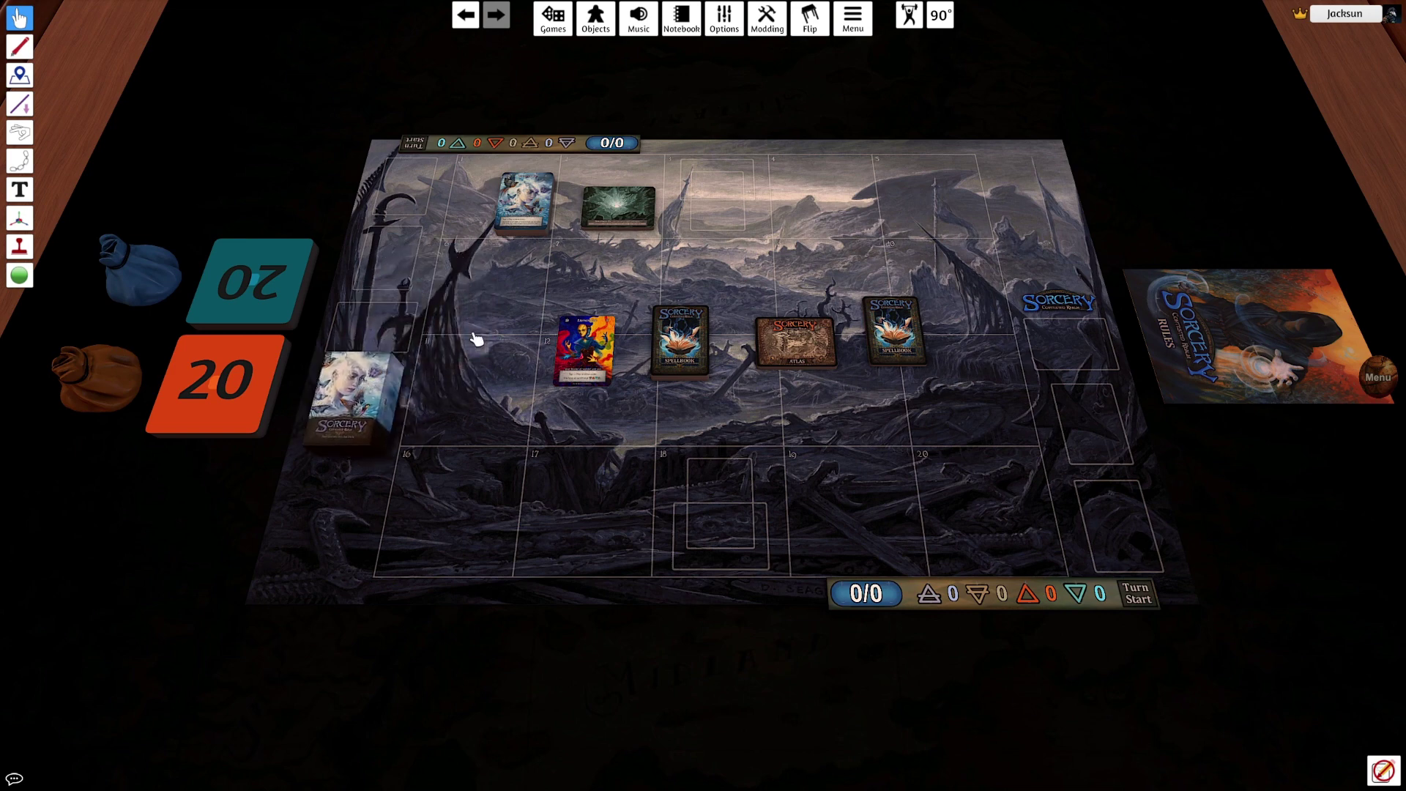
left_click_drag(456, 209, 663, 230)
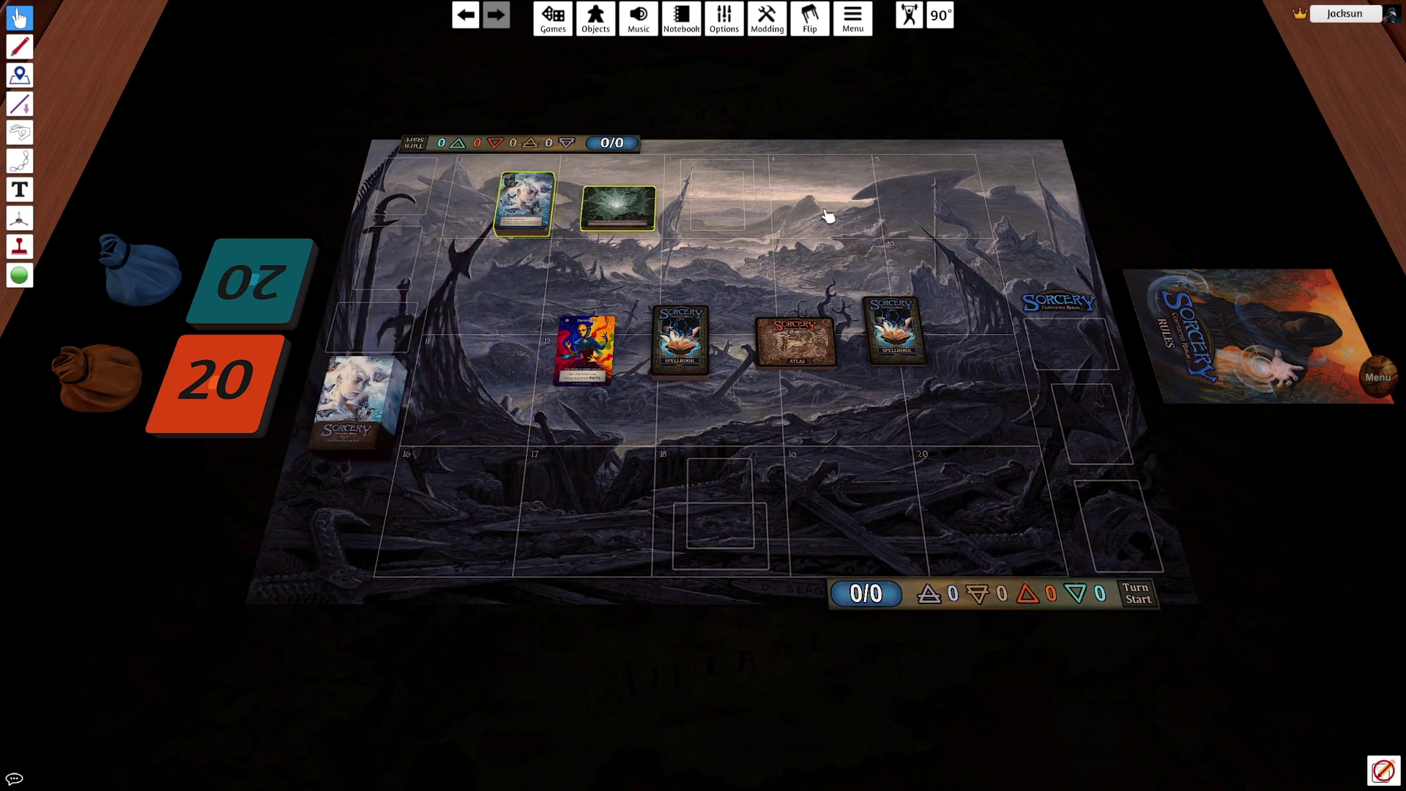
key("Delete")
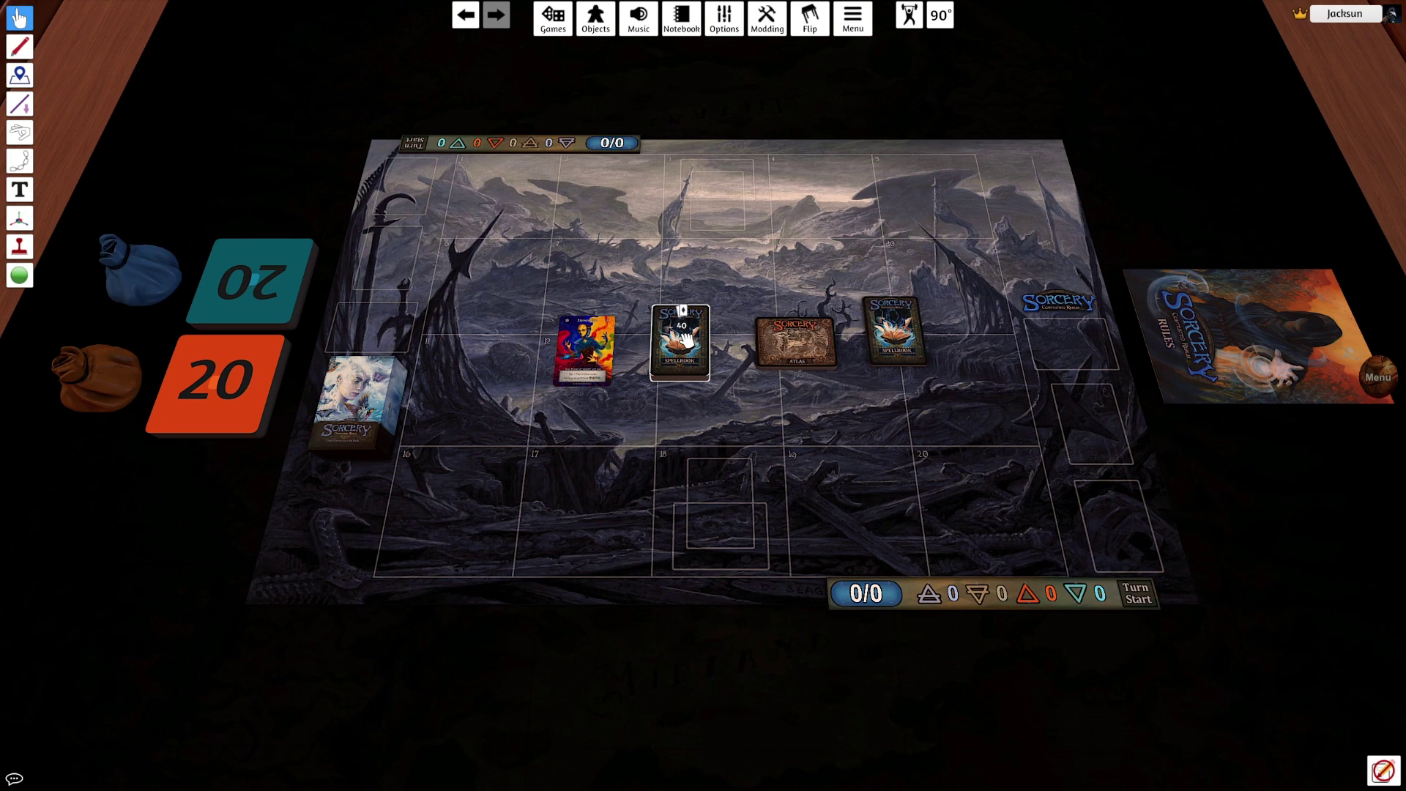
key("f")
key("f")
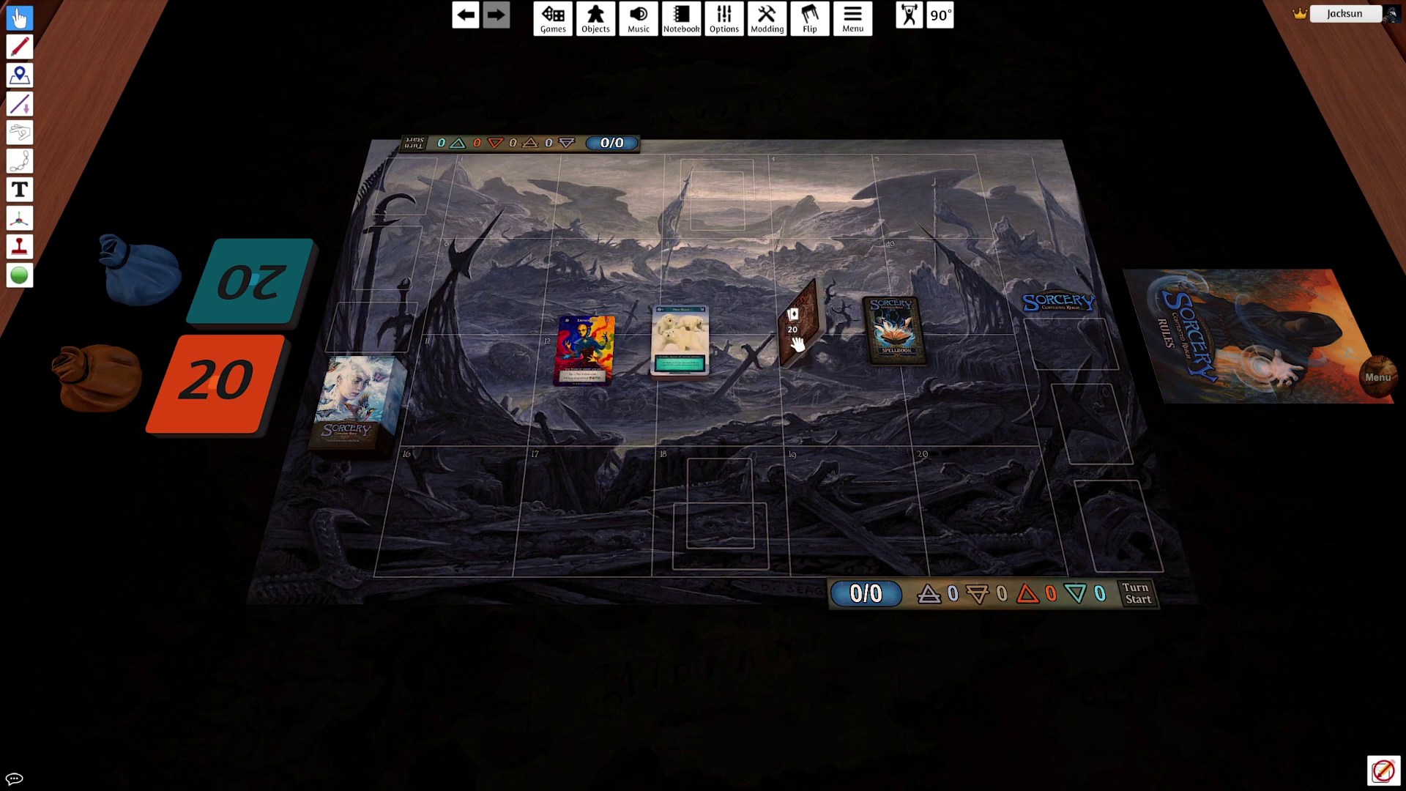
key("f")
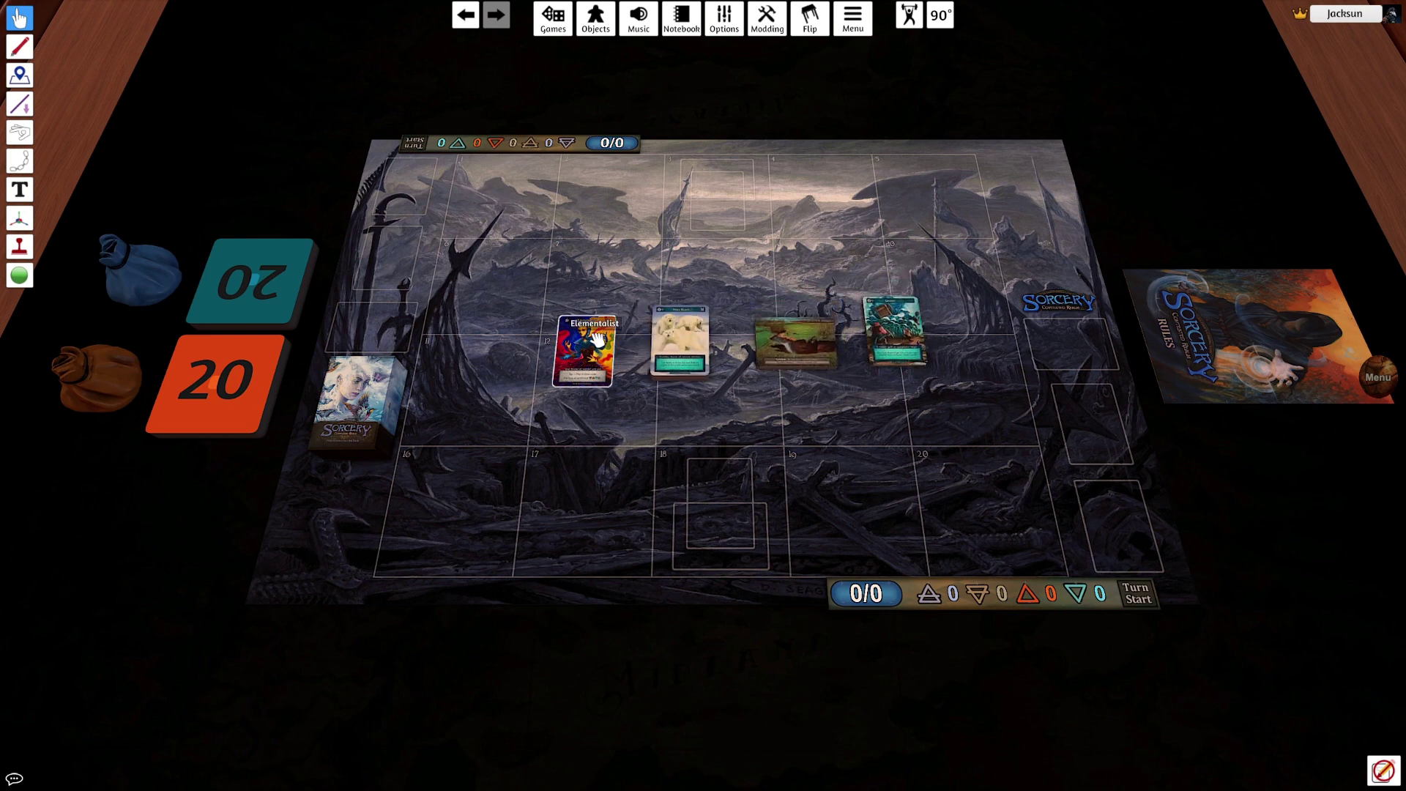
- Stack the Elementalist, Sideboard and Atlas onto the Spellbook, making a 41-card deck
left_click_drag(585, 350, 676, 338)
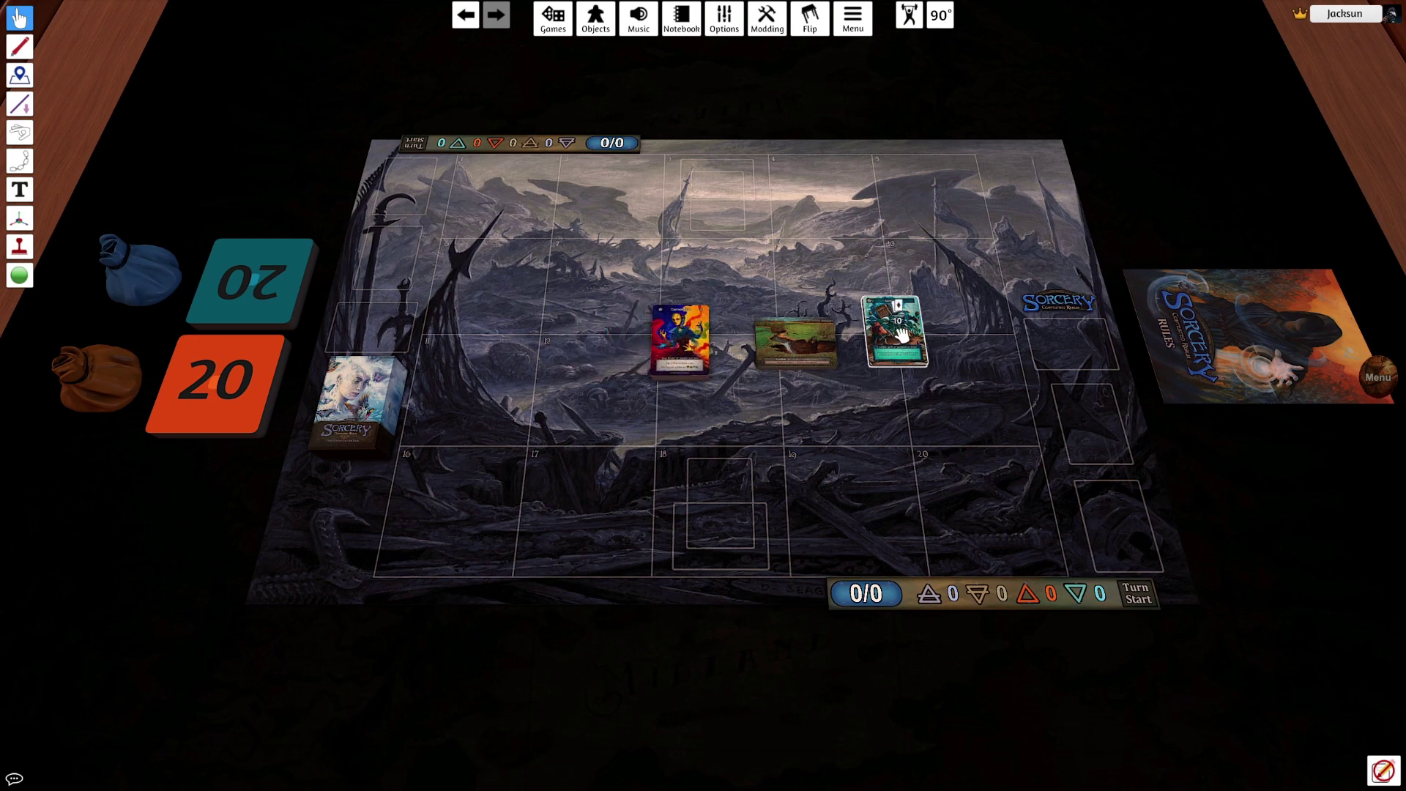
left_click_drag(900, 336, 350, 384)
left_click_drag(765, 356, 363, 417)
left_click_drag(653, 369, 721, 403)
- Flip the 41-card deck face down and test-draw cards from the deck box onto square 9
key("f")
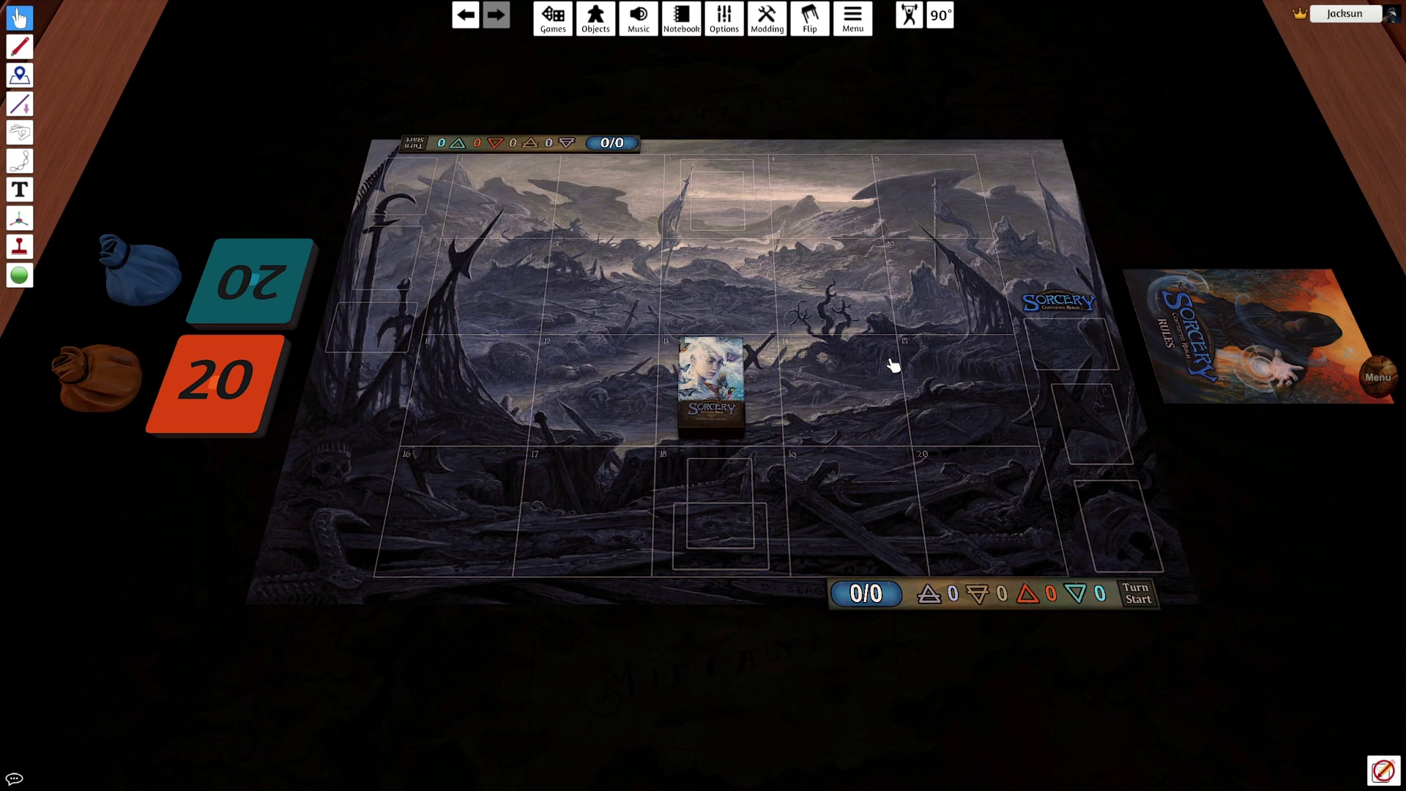
left_click_drag(726, 367, 857, 282)
left_click_drag(744, 374, 710, 403)
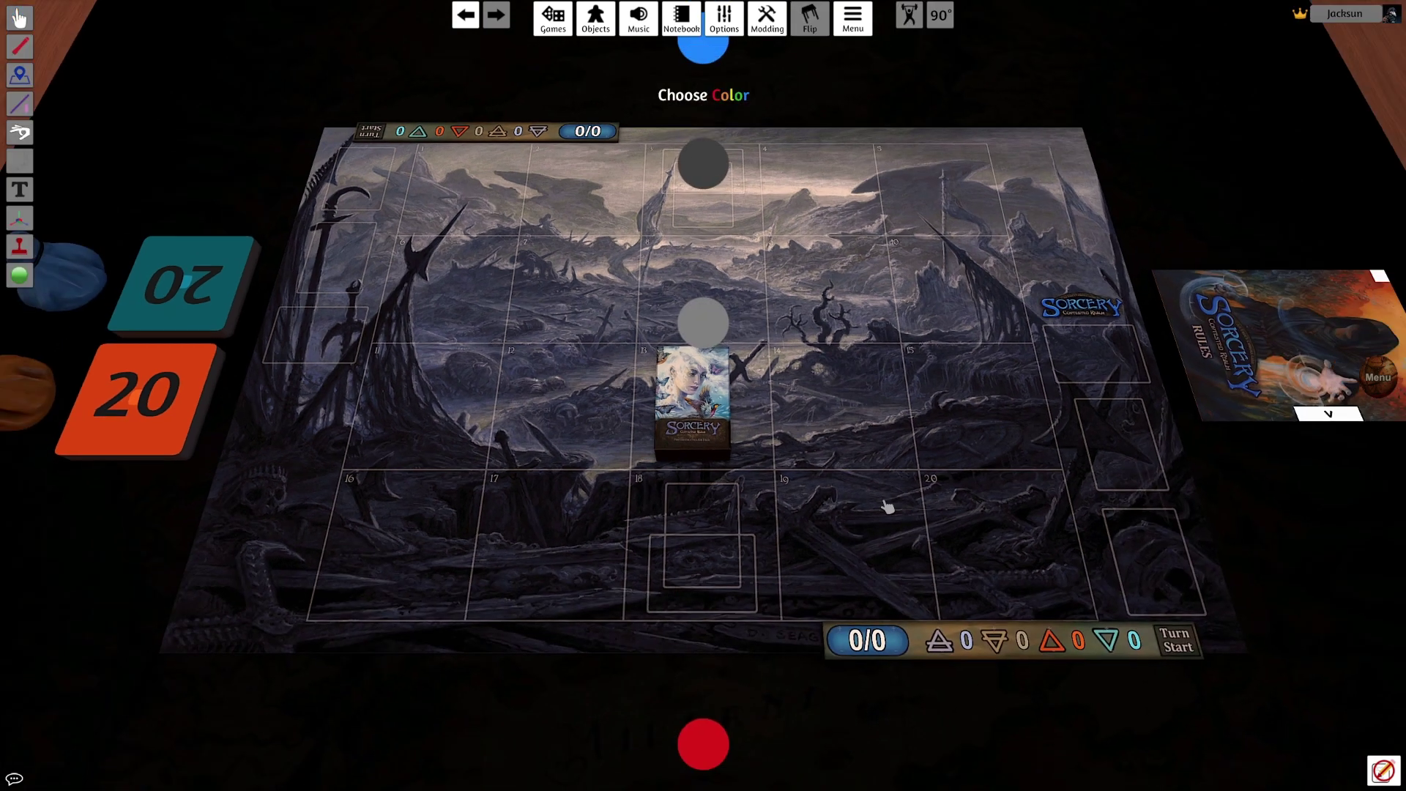
- Take the Red seat and browse Downloads for the Air Precon box's custom image
left_click(703, 744)
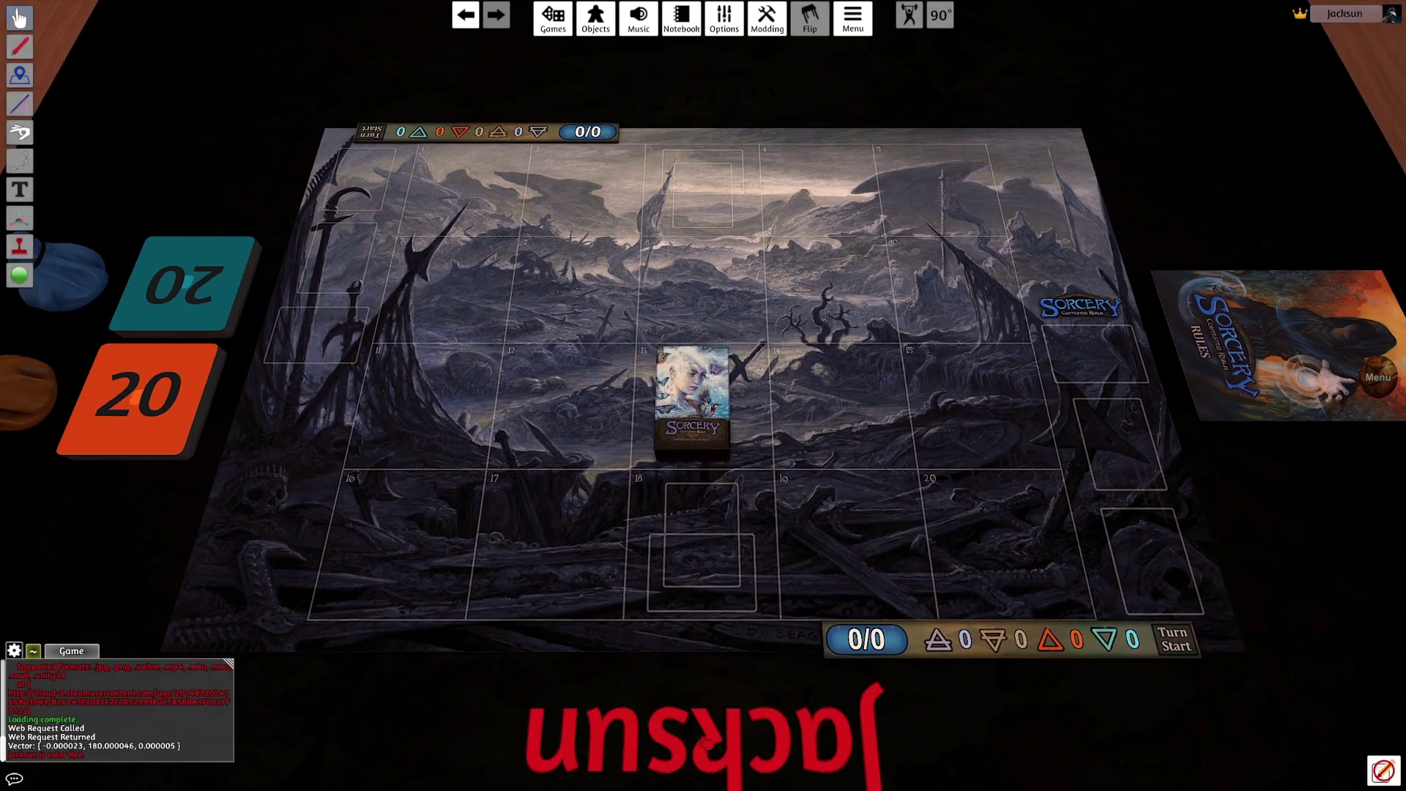
right_click(714, 393)
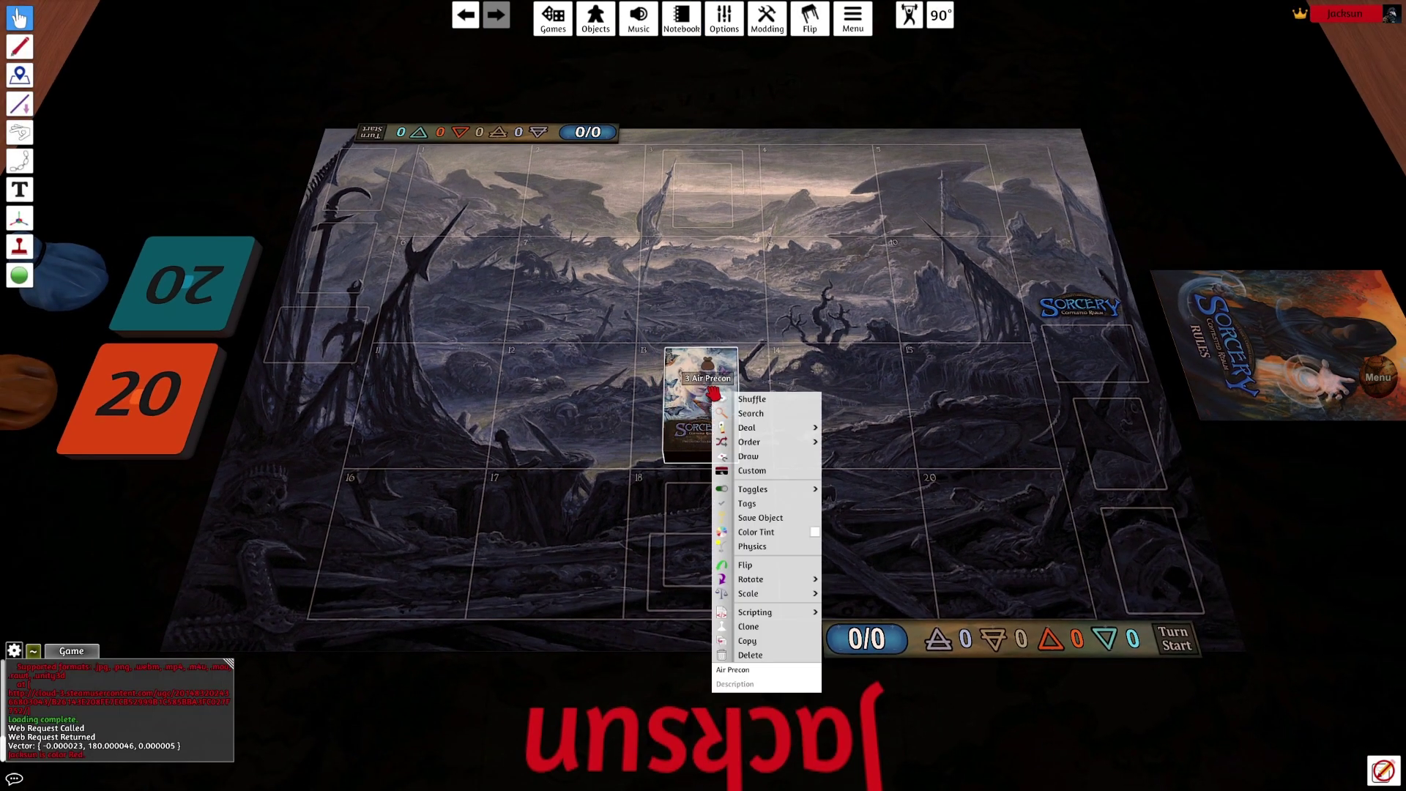
left_click(769, 474)
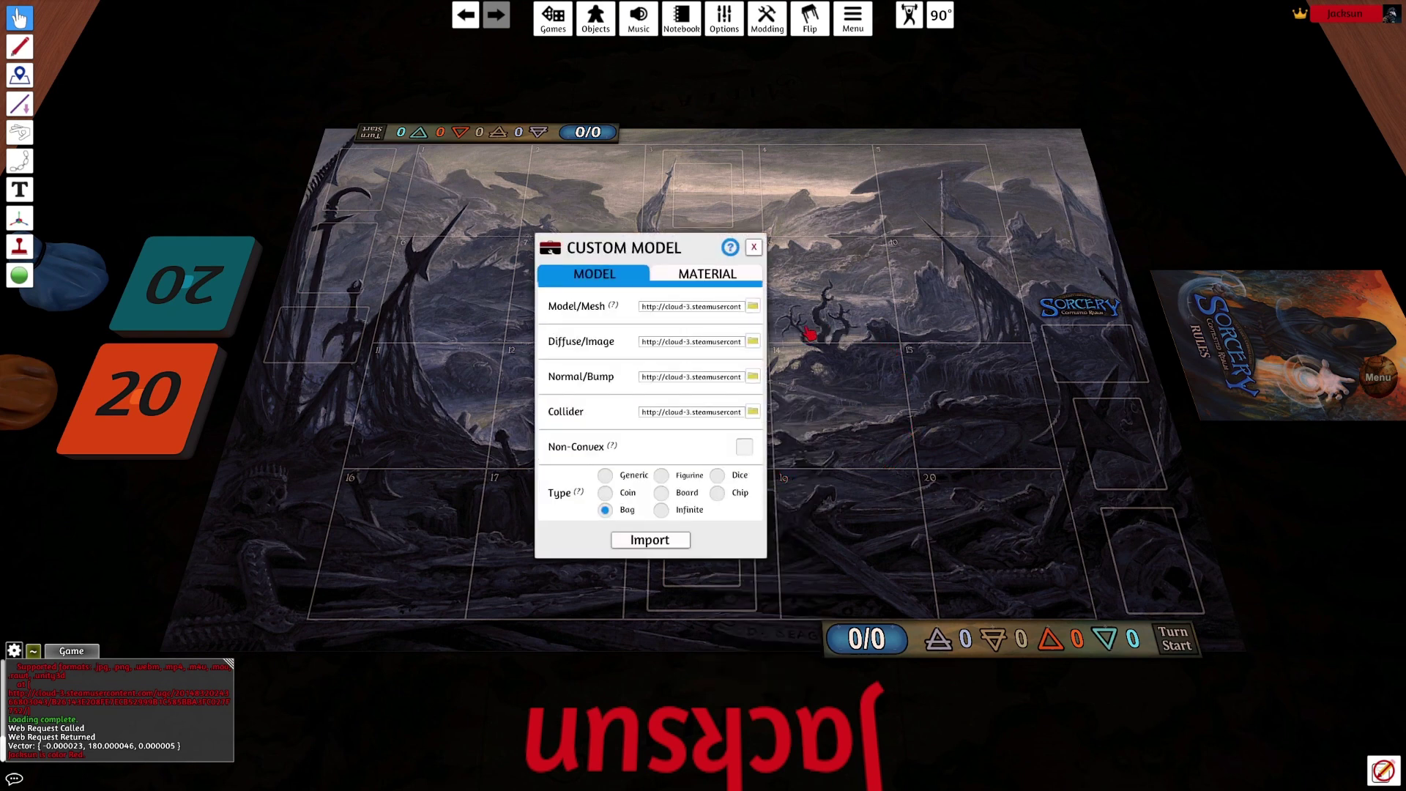
left_click_drag(686, 252, 747, 240)
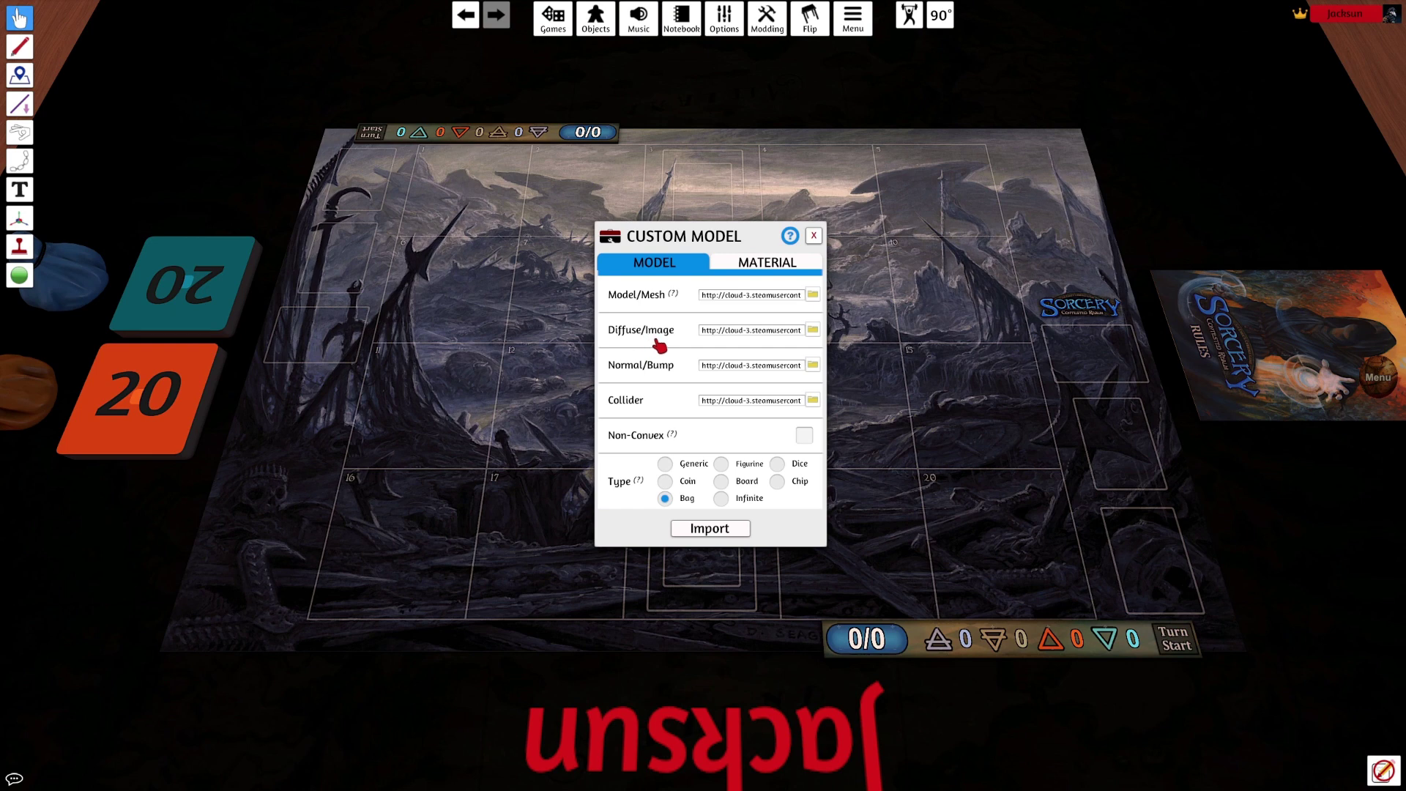
left_click(813, 330)
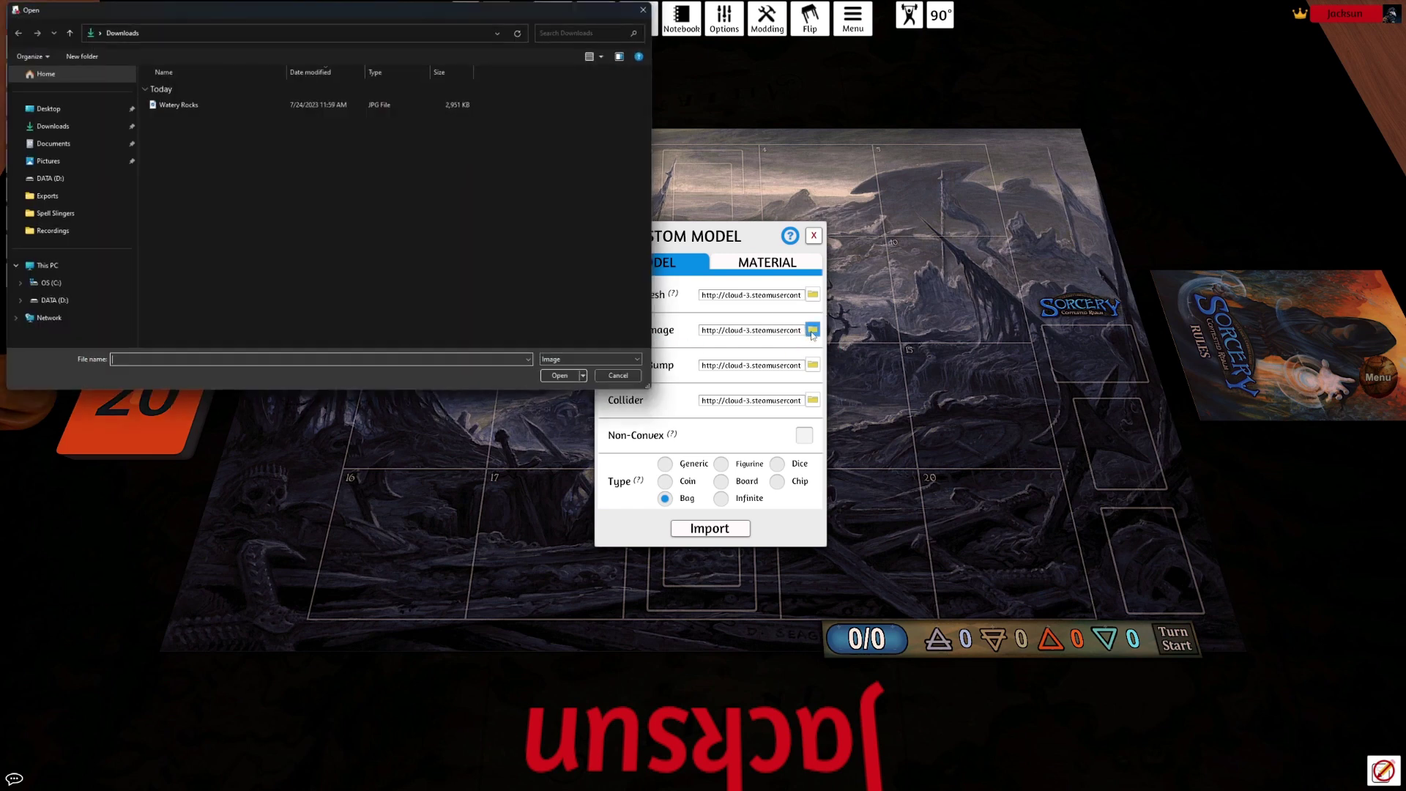
- Upload the Watery Rocks image to the cloud and apply it to the Air Precon box and all matching boxes
left_click(189, 106)
left_click(562, 377)
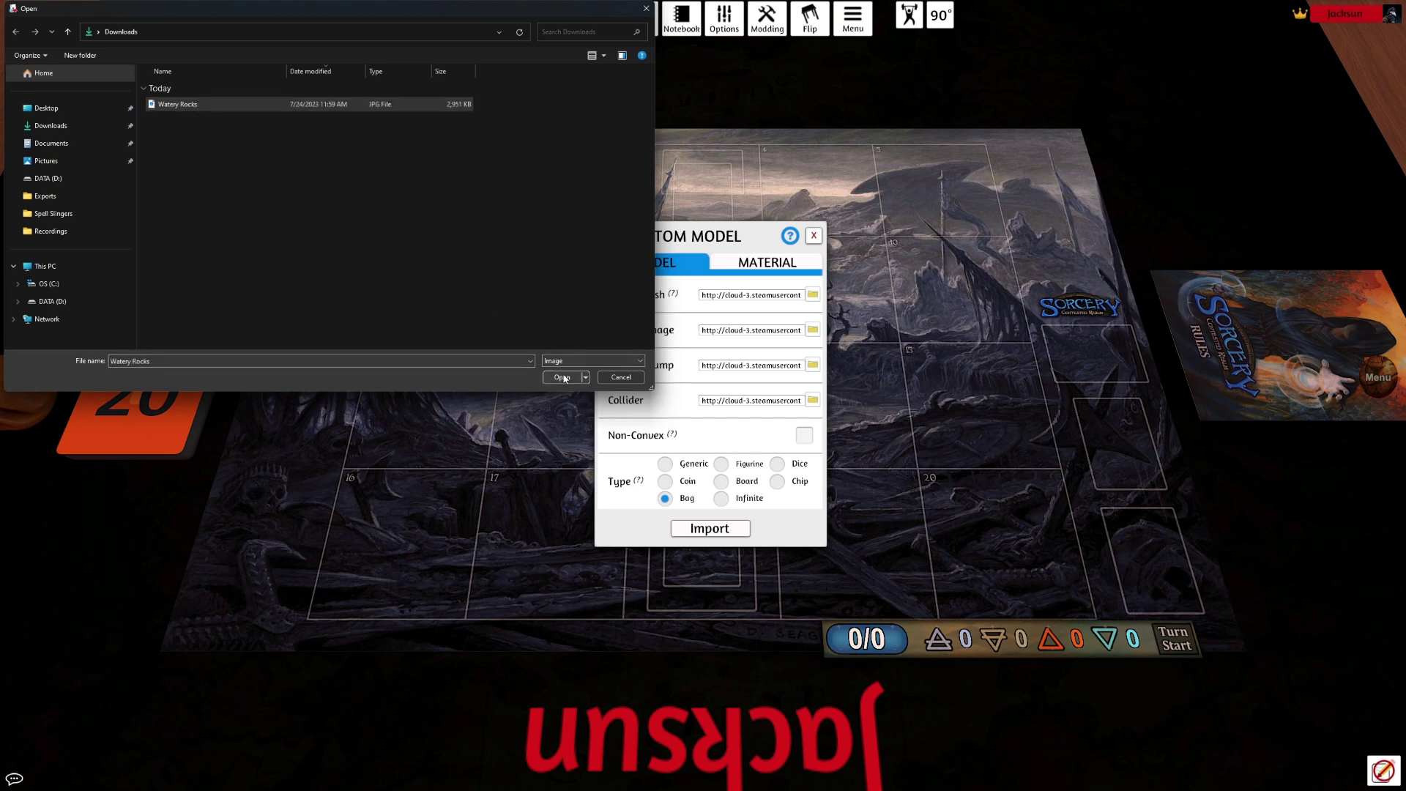
left_click(659, 412)
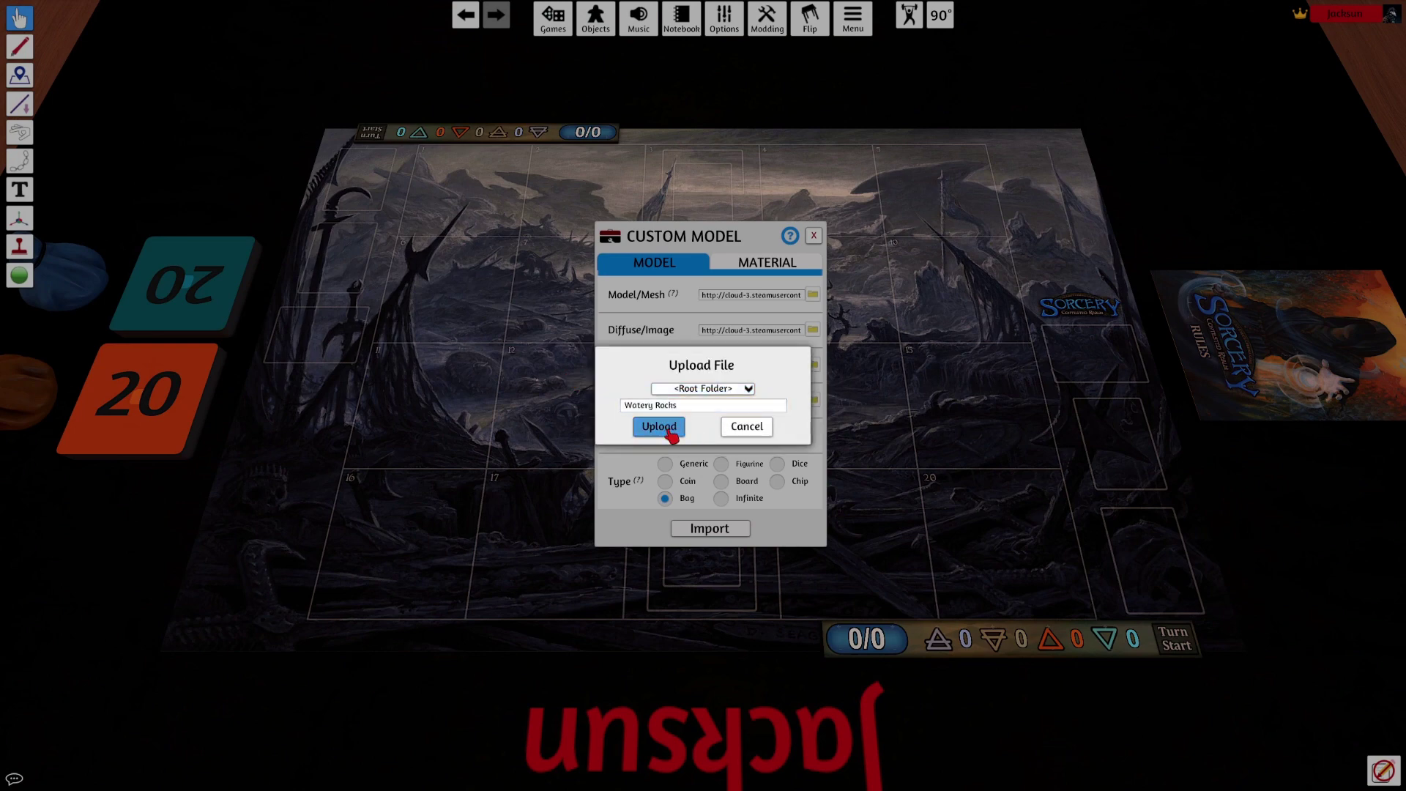
left_click(669, 428)
left_click(718, 531)
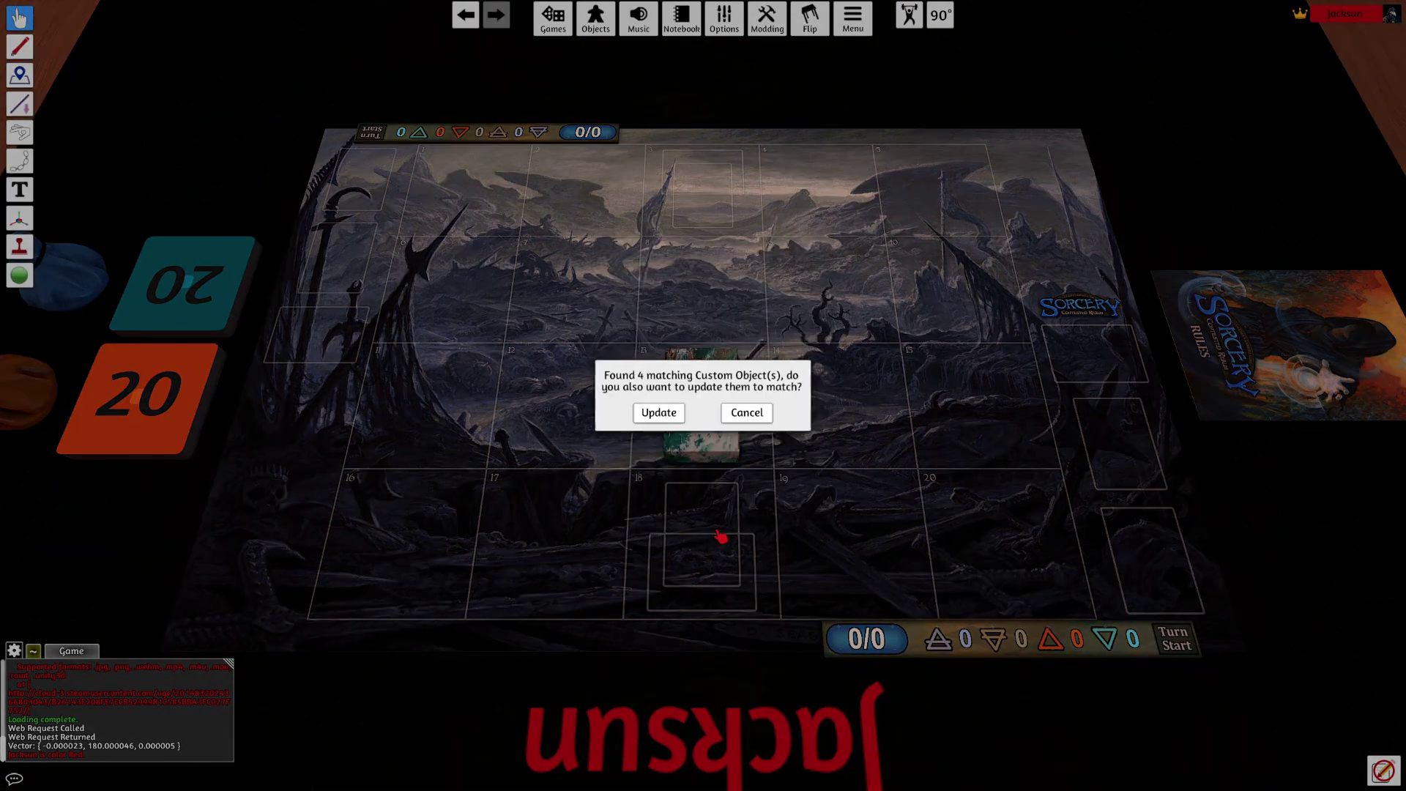
left_click(655, 414)
- Turn the textured box to landscape and tip it onto another face
scroll(827, 517, "up", 3)
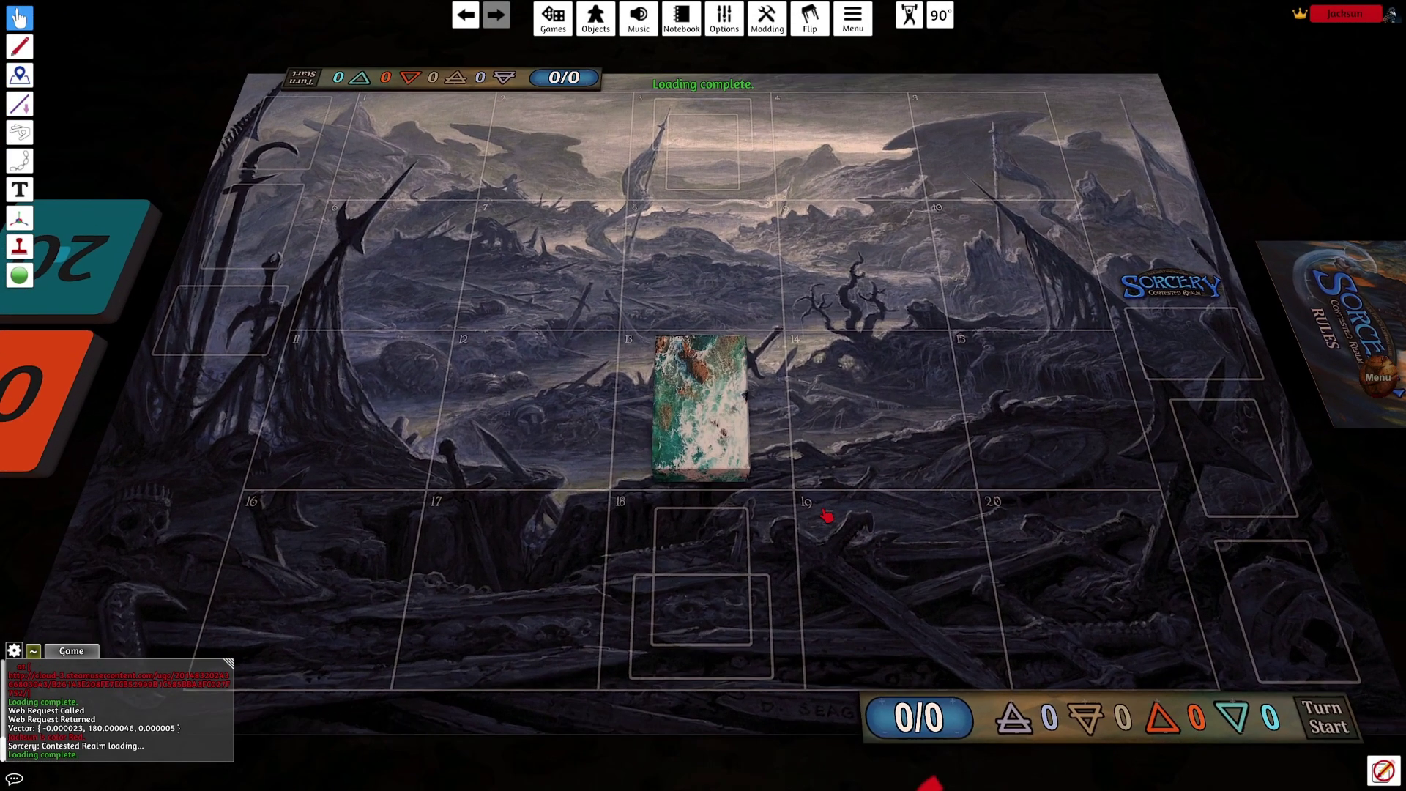
key("e")
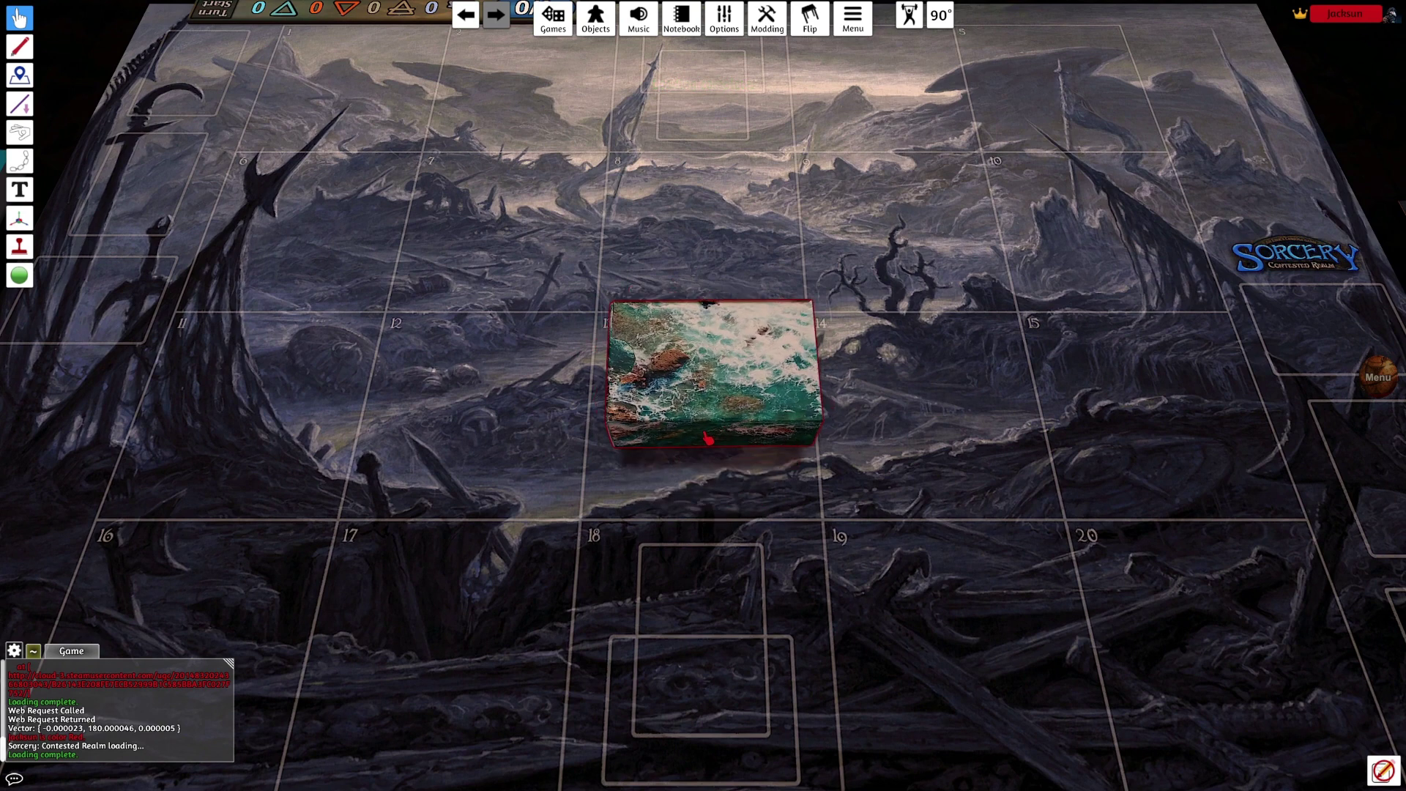
key("f")
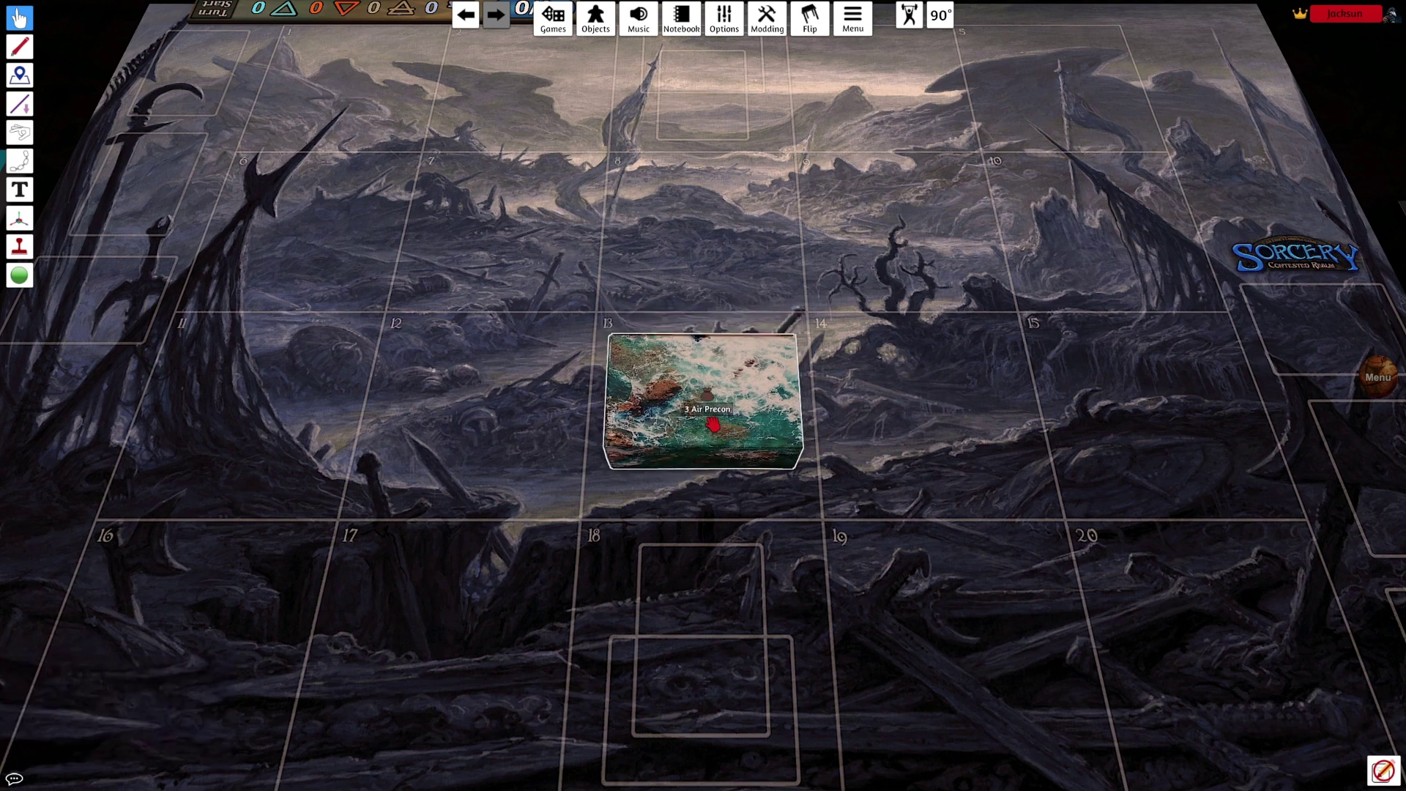
- Stand the box upright at board centre and save it as object 'Spectral Bears Youtube'
key("e")
left_click_drag(711, 429, 716, 400)
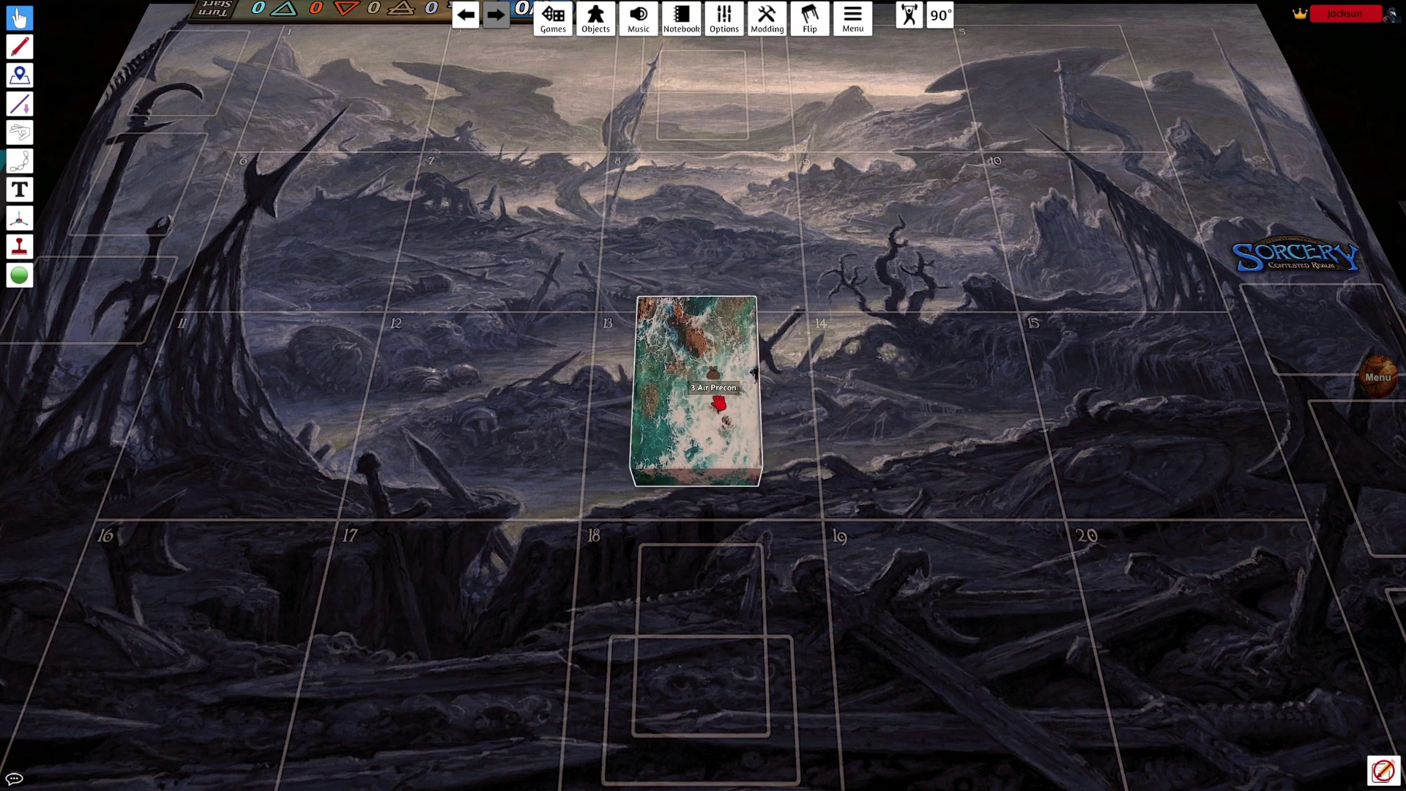
right_click(714, 399)
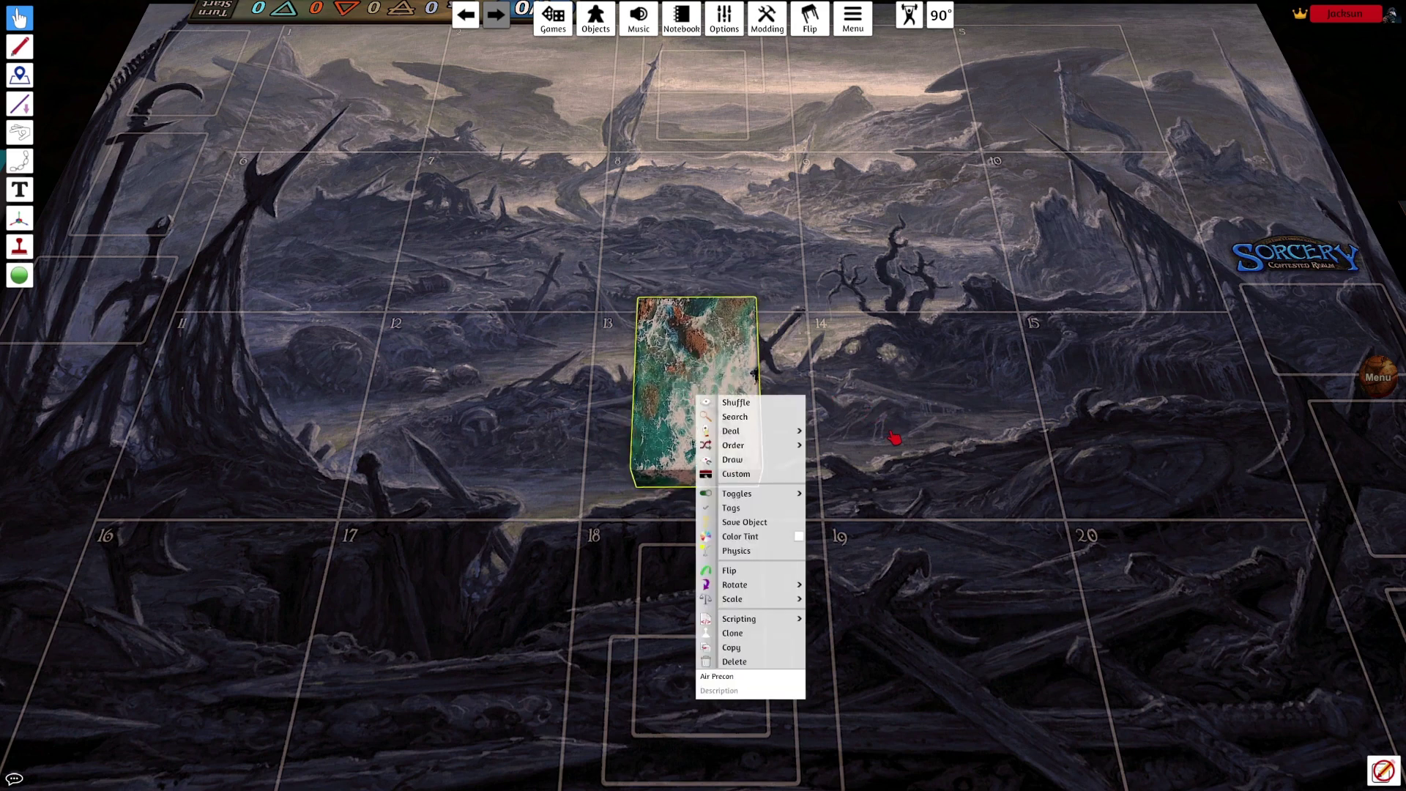
left_click(762, 524)
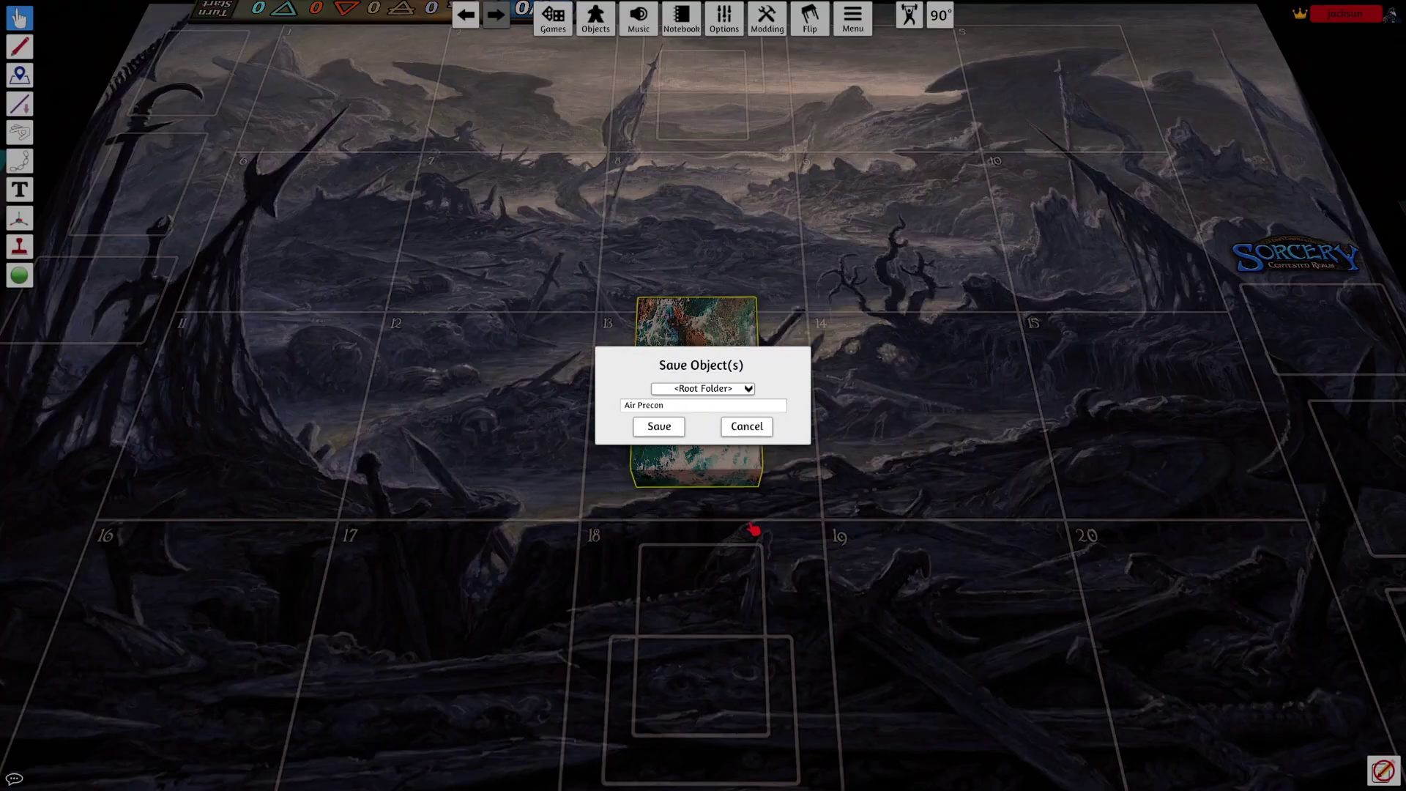
left_click(691, 408)
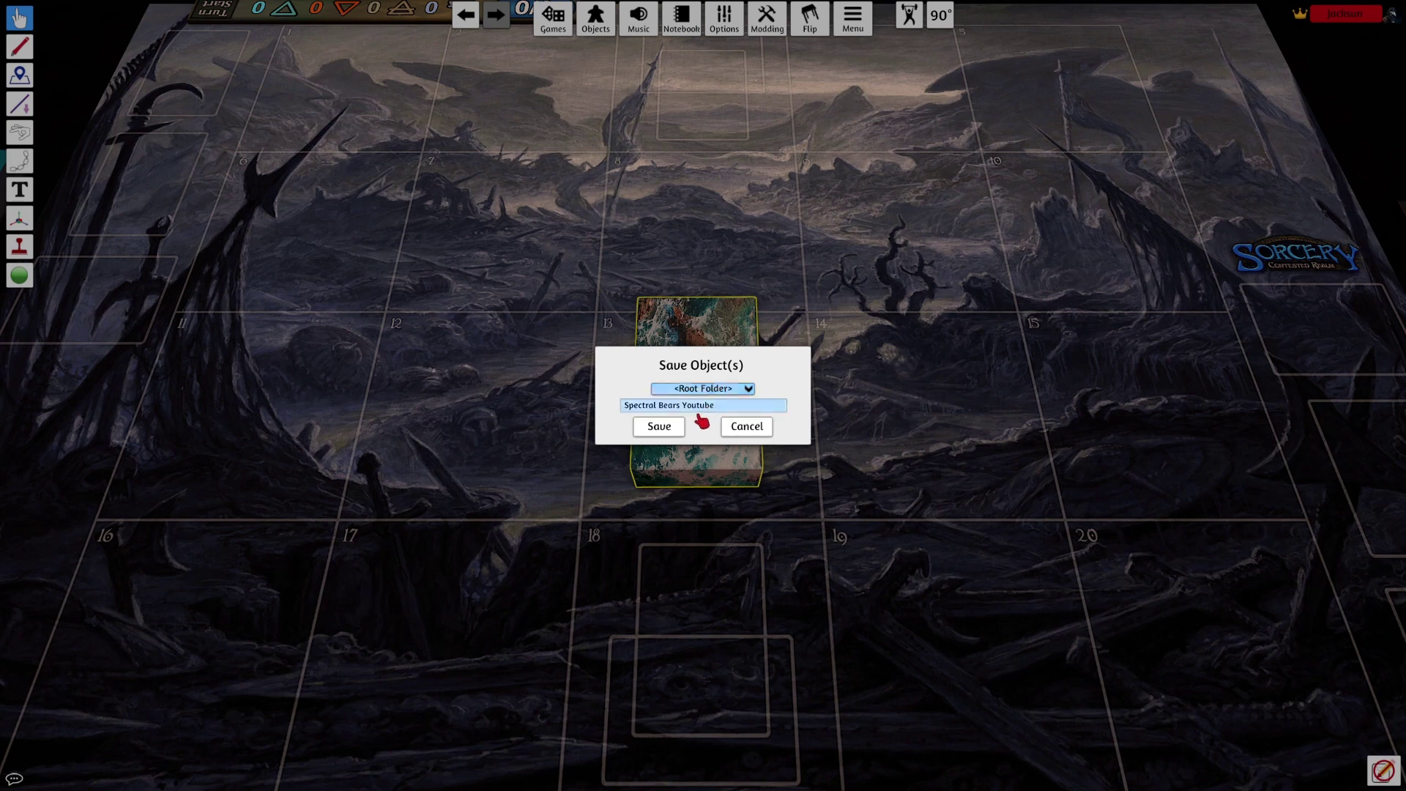
left_click(659, 427)
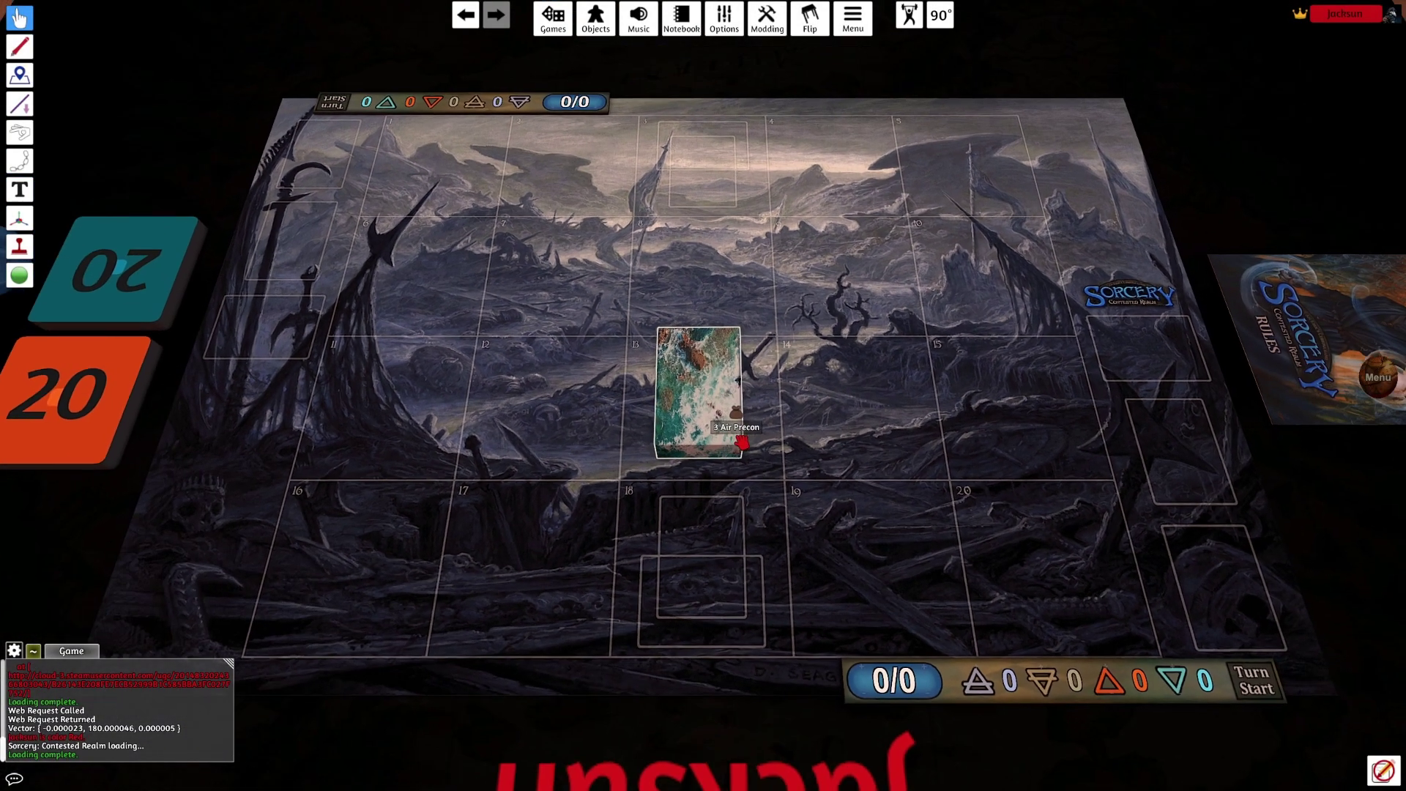
- Move the saved deck box from board centre to the board's top-left corner
left_click_drag(742, 442, 326, 258)
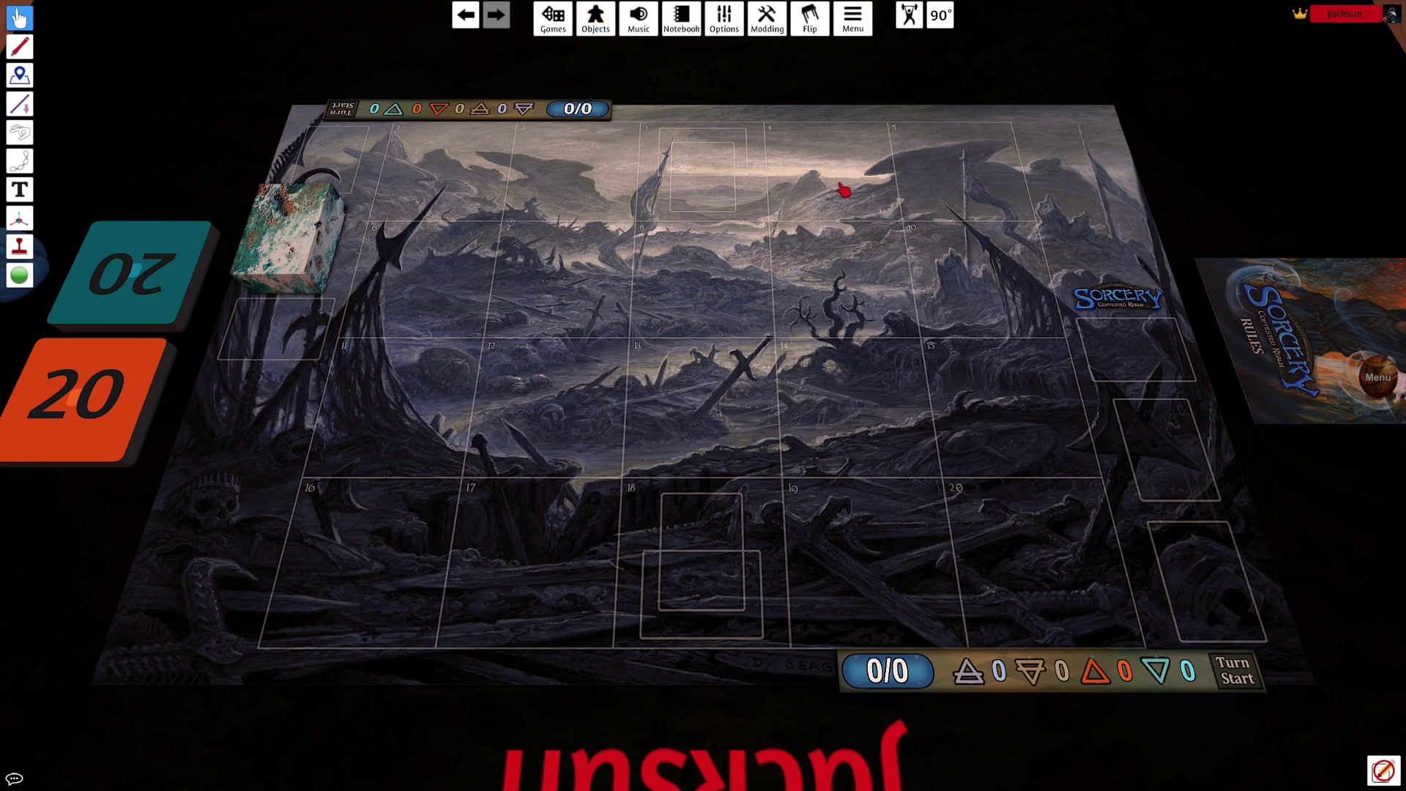
- Spawn 'Spectral Bears Youtube' from Saved Objects at board centre and draw three cards from it
left_click(597, 30)
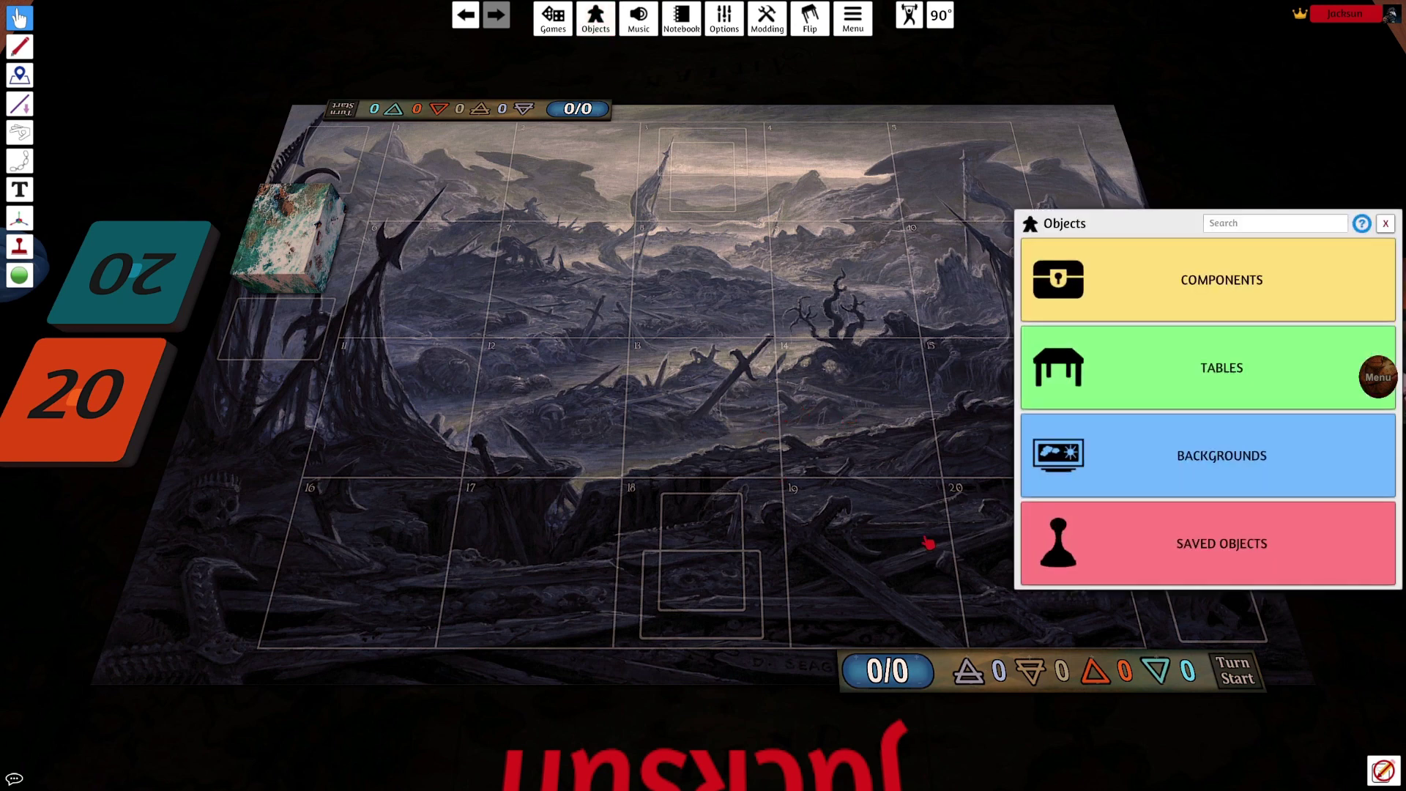
left_click(1261, 551)
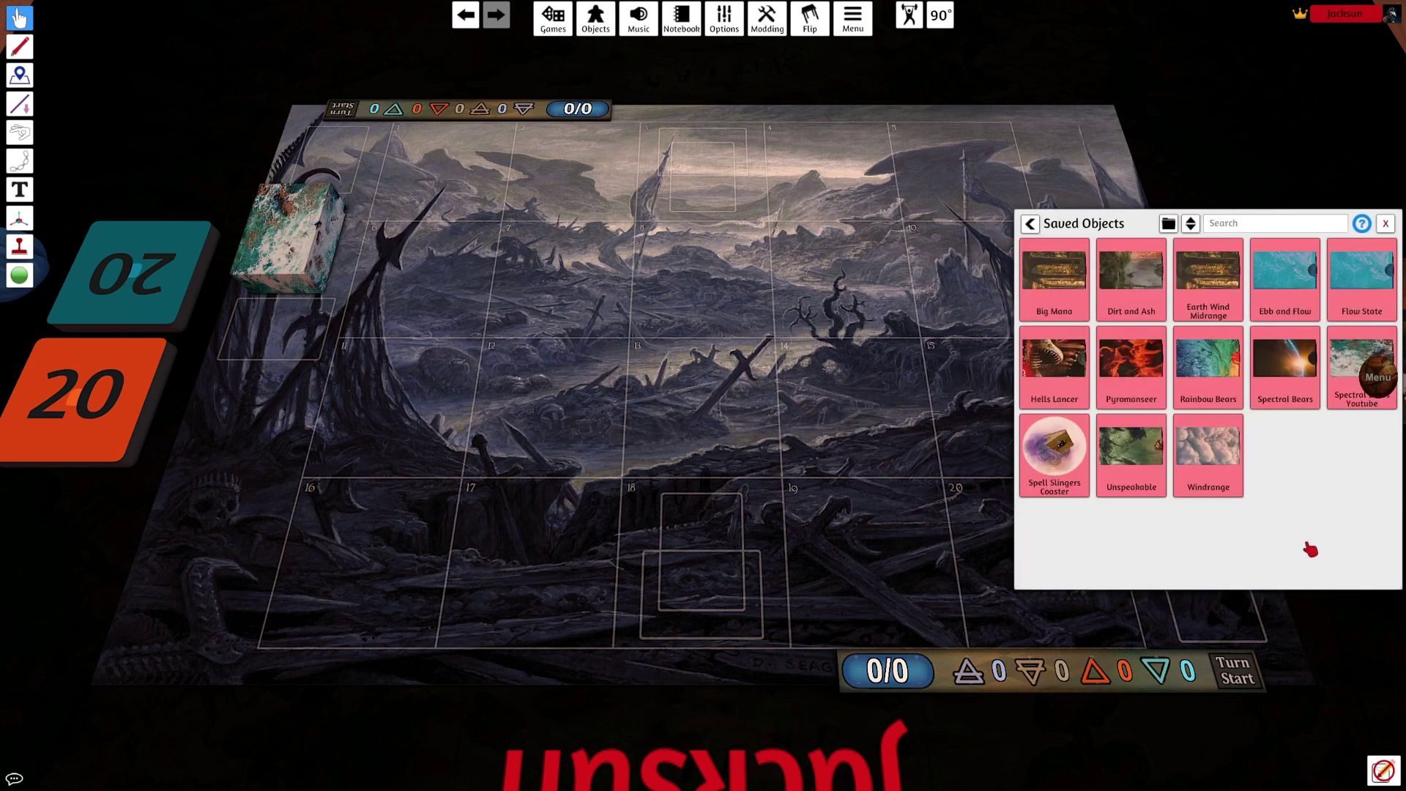
mouse_move(1060, 449)
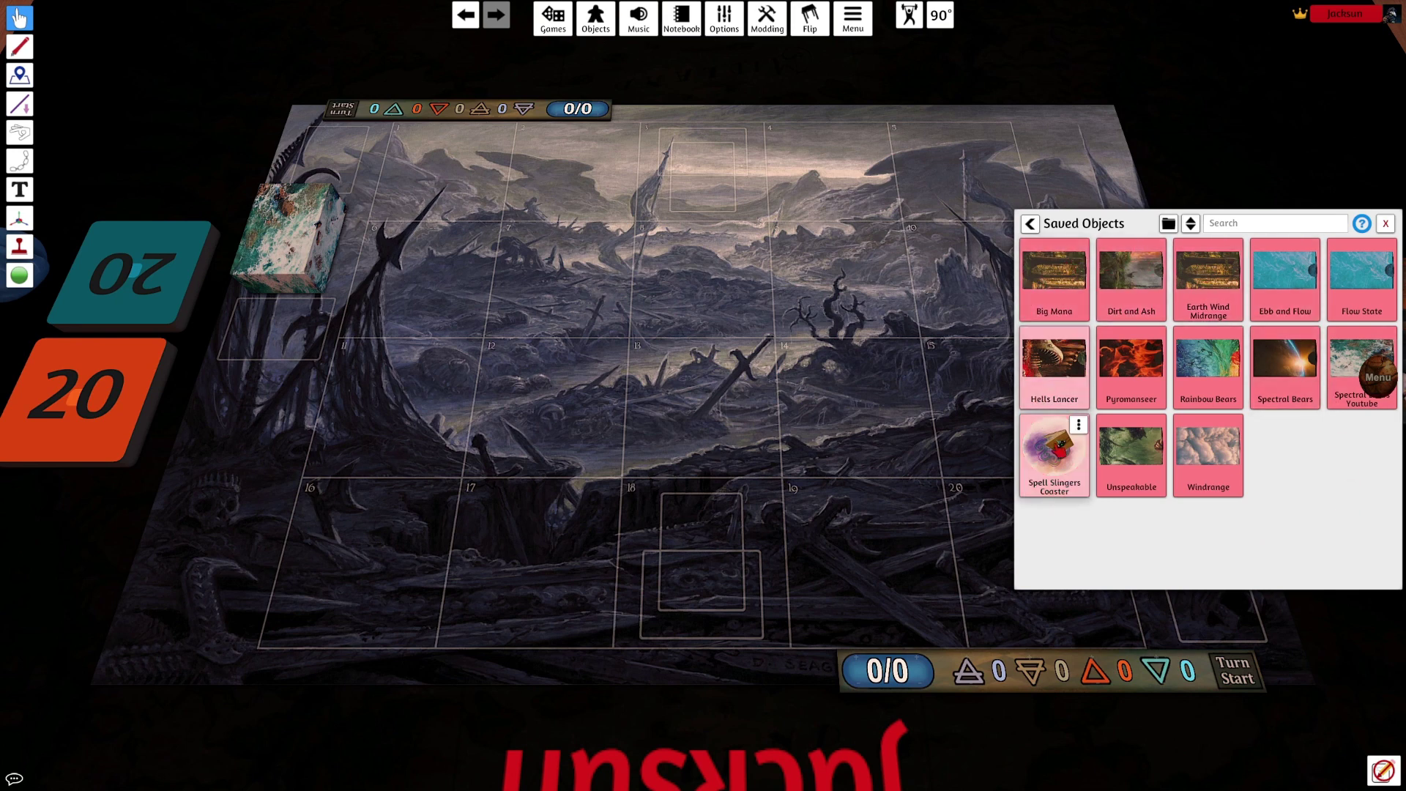
mouse_move(1344, 365)
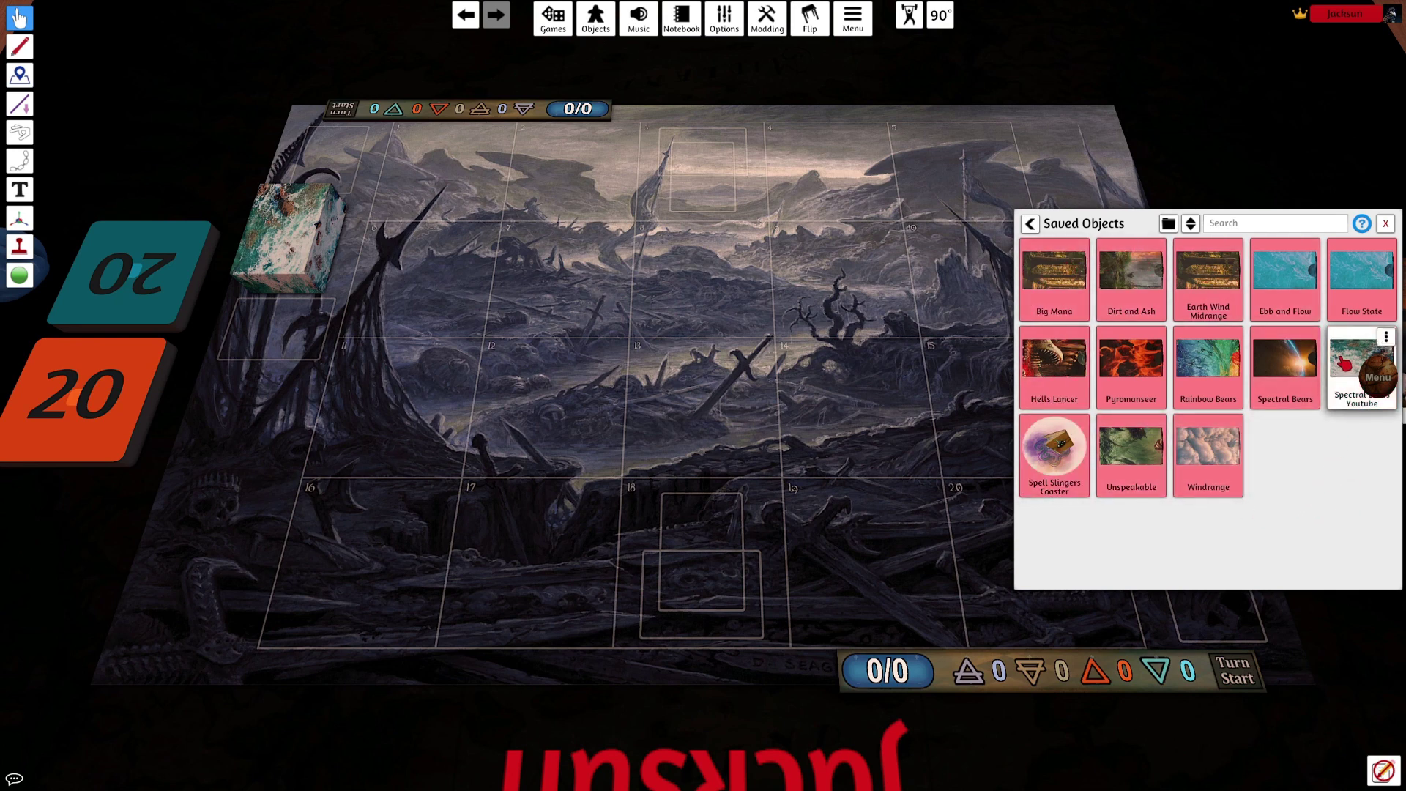
left_click_drag(1344, 364, 681, 351)
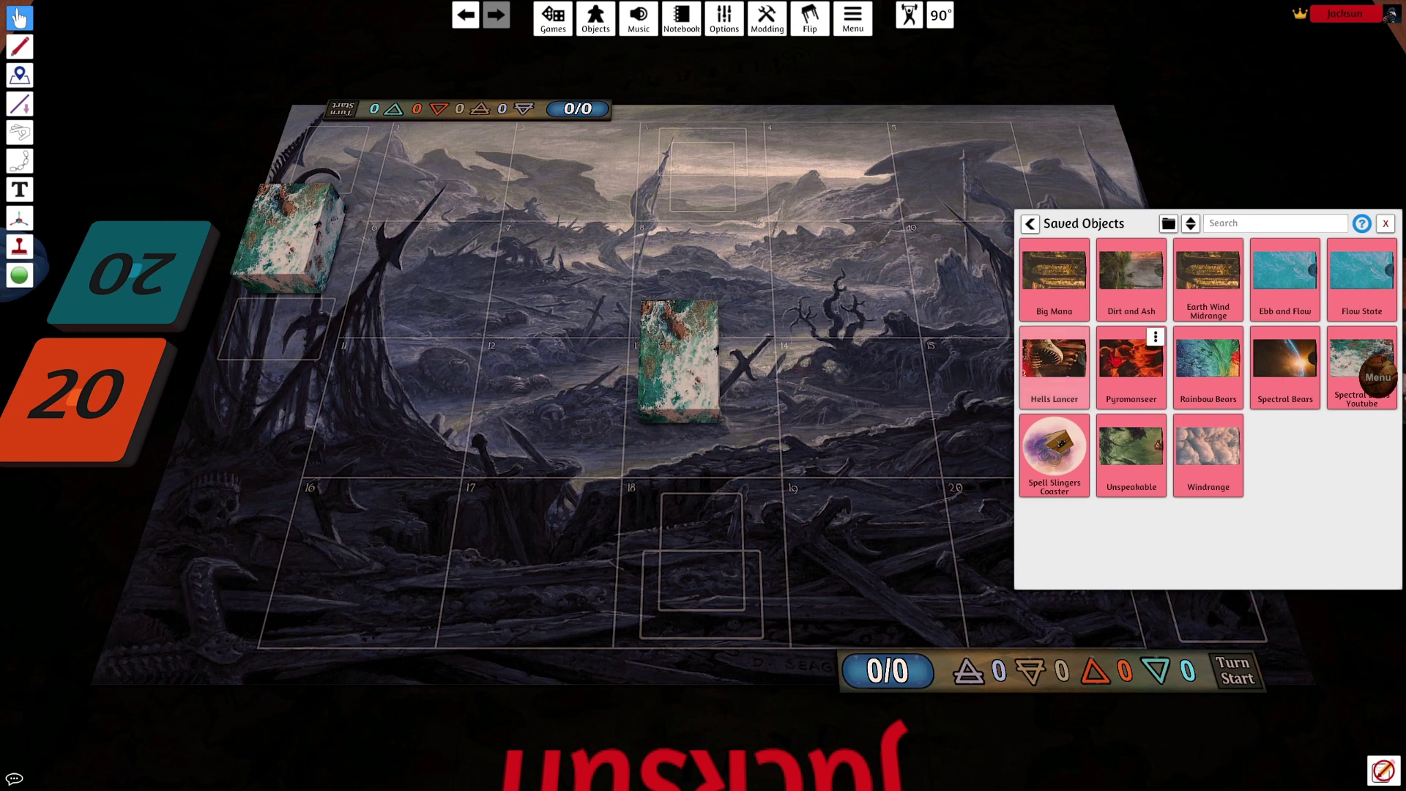
left_click(1387, 226)
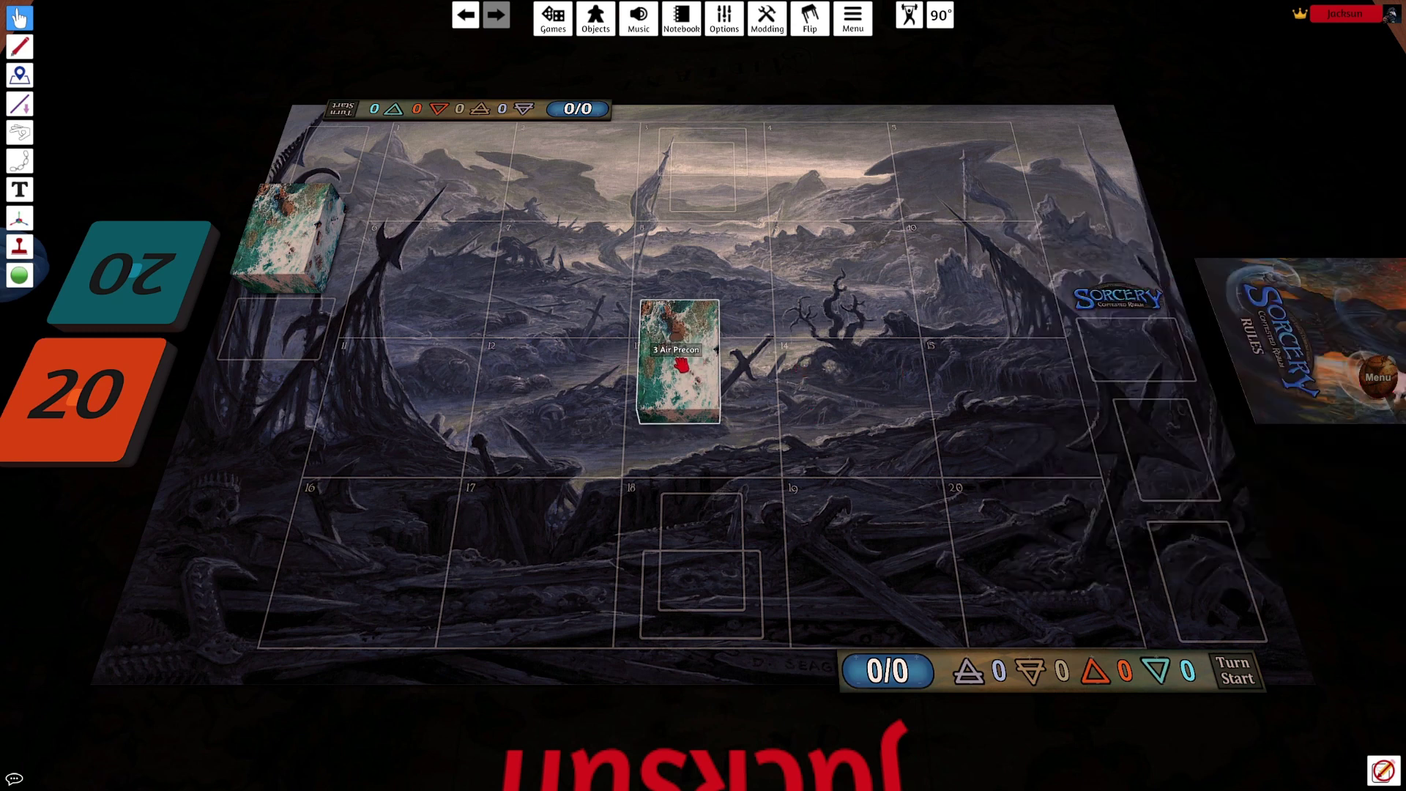
left_click_drag(675, 359, 890, 402)
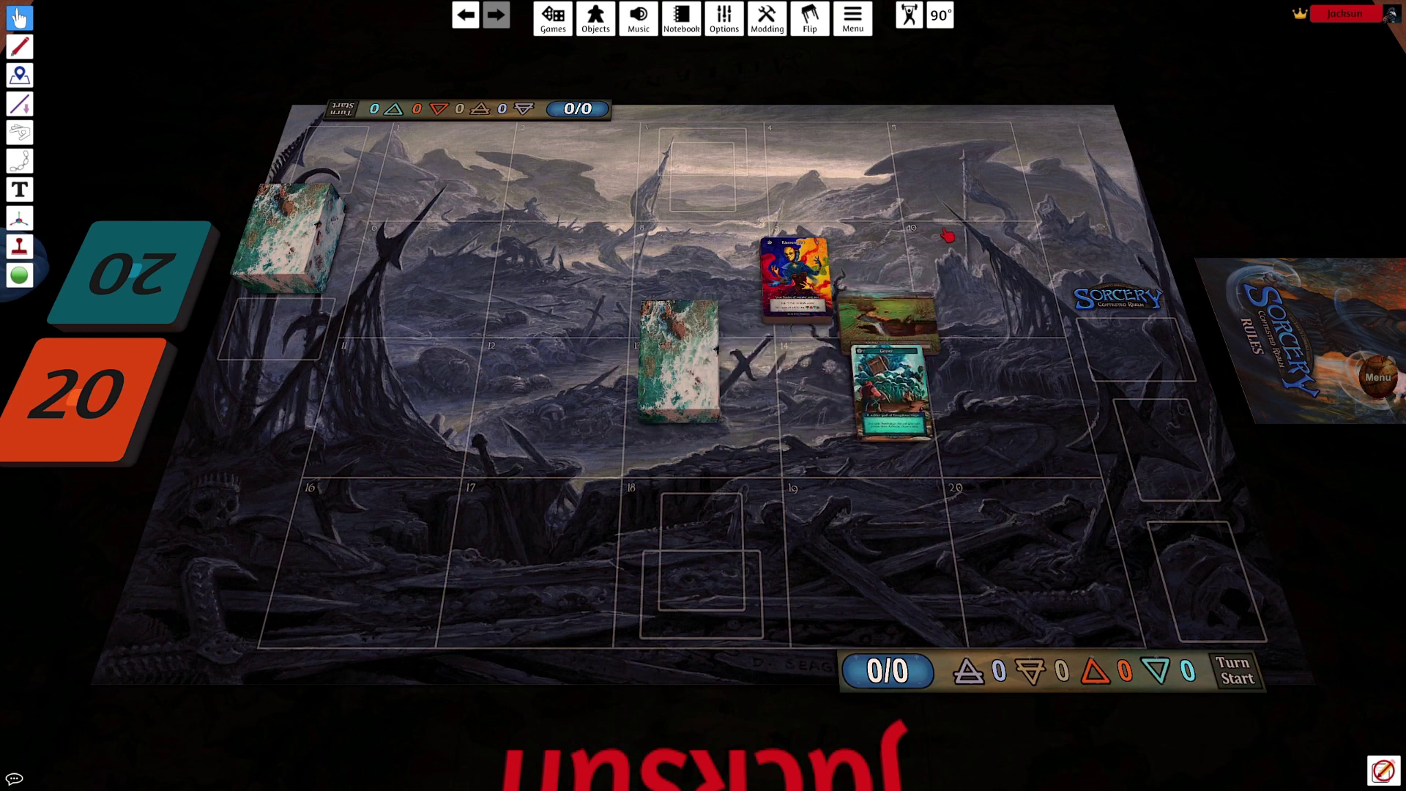